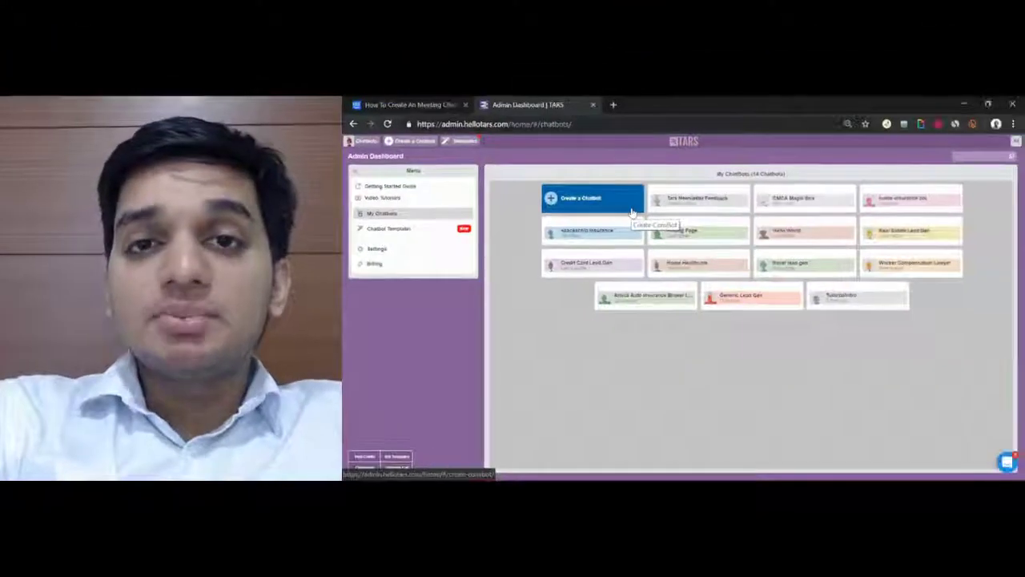
Create a new chatbot and place its first gambit near the upper middle of the build canvas
left_click(634, 204)
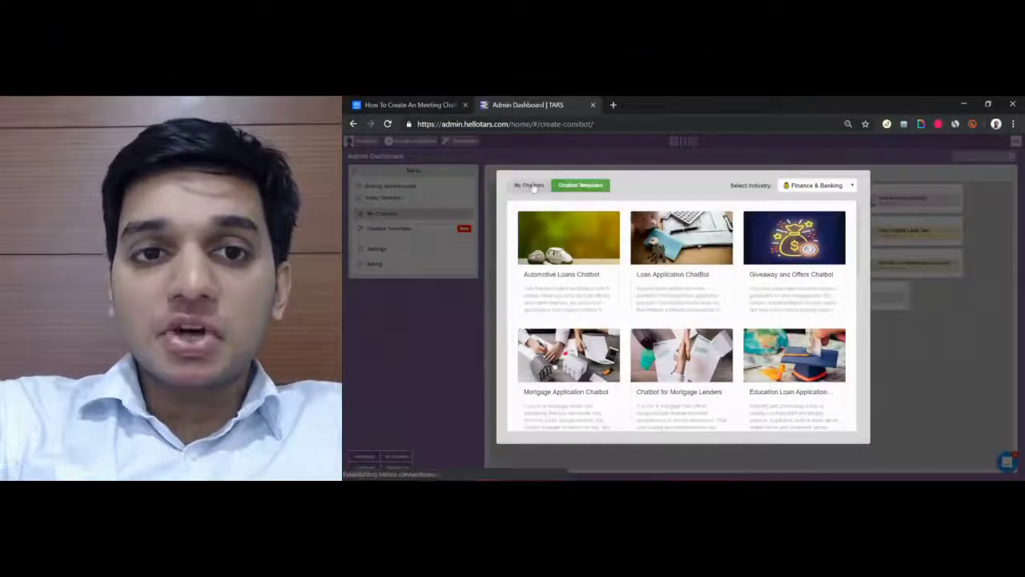
left_click(587, 245)
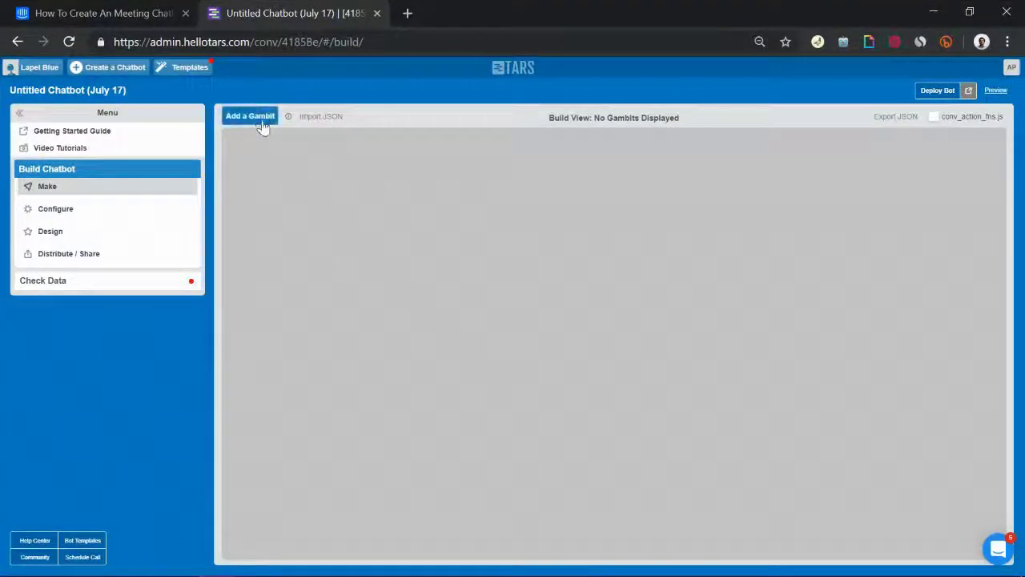
left_click(261, 119)
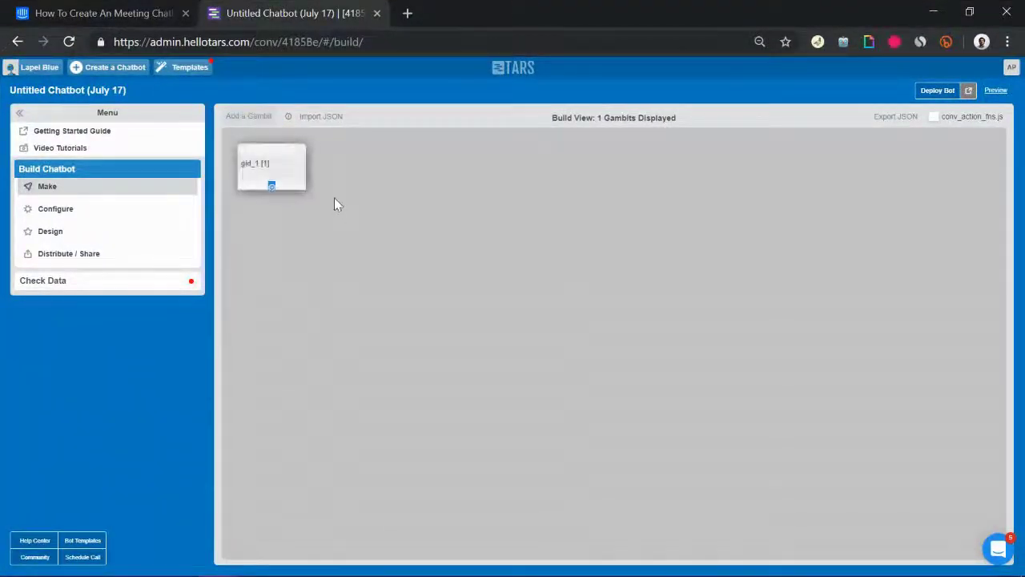
left_click_drag(279, 174, 602, 200)
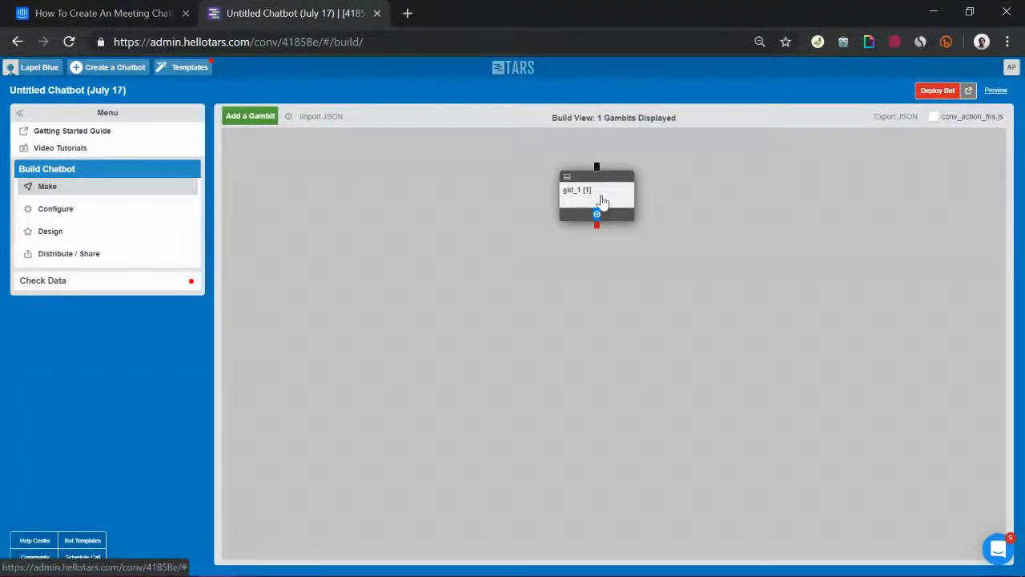
Set the gid_1 gambit's type to Google Calendar with the action Show available slots on Calendar
left_click(603, 201)
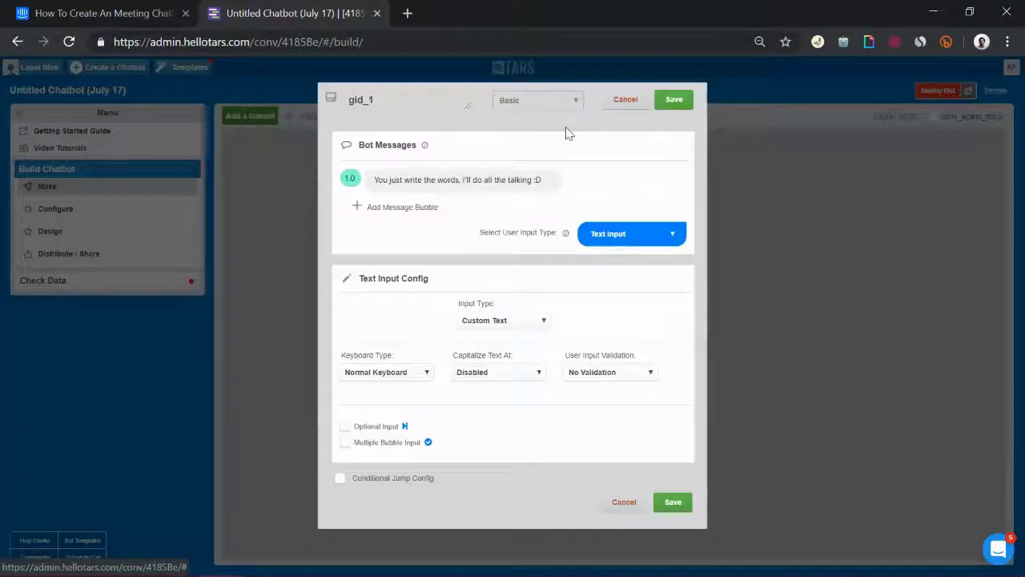
left_click(540, 102)
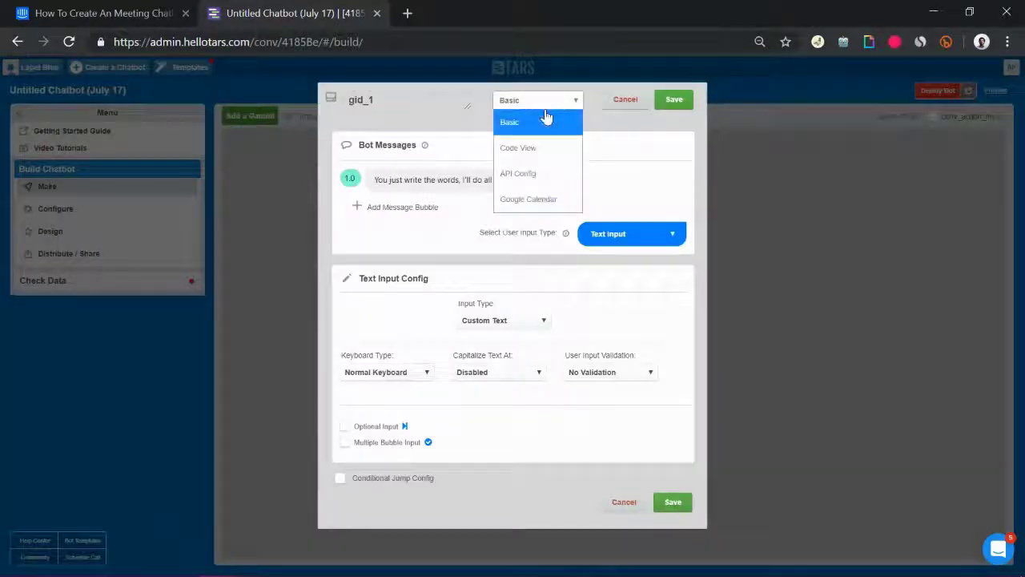
left_click(542, 200)
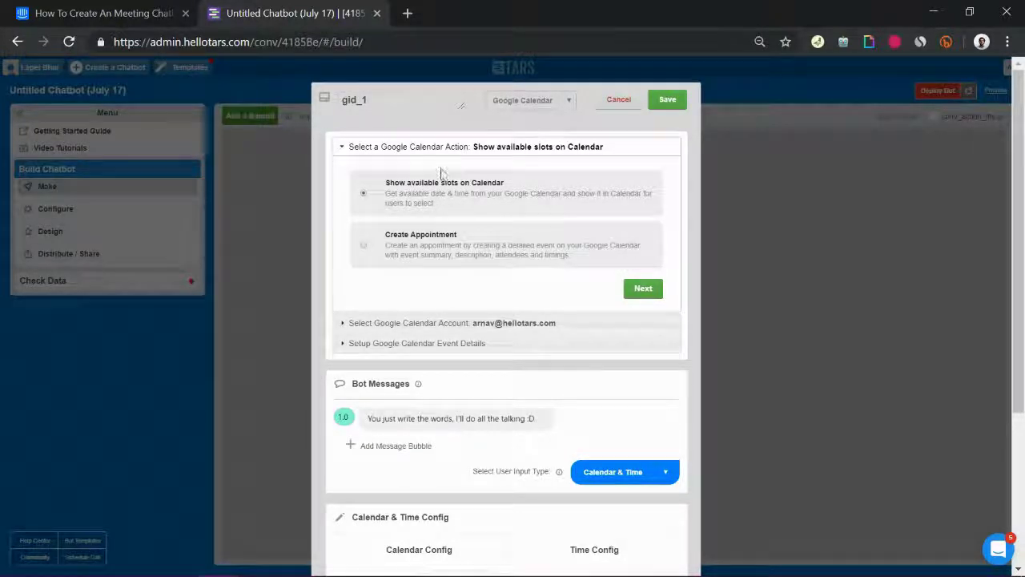
left_click(653, 292)
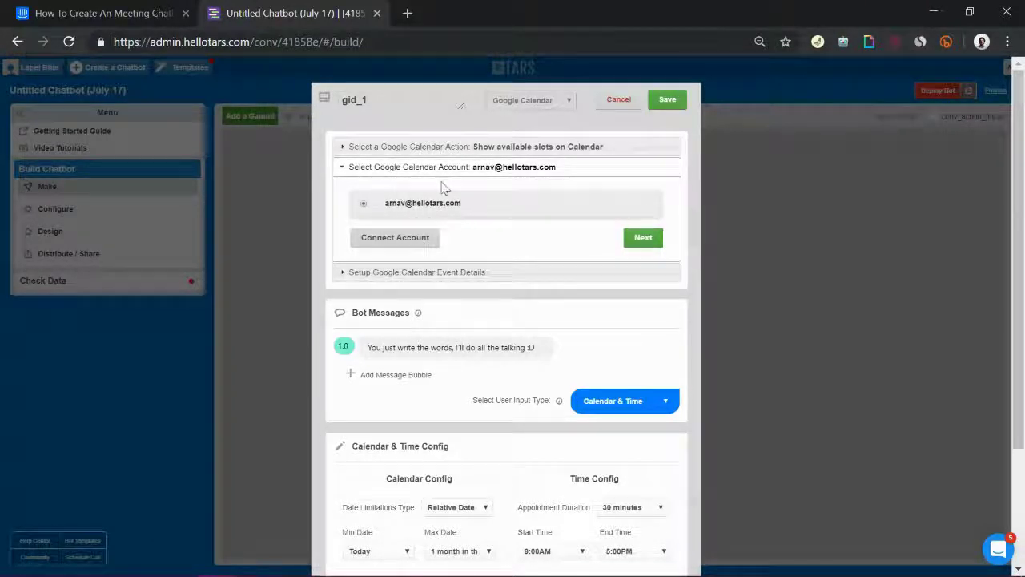
View the Google sign-in for connecting an account, close it and continue with the already connected account
left_click(423, 238)
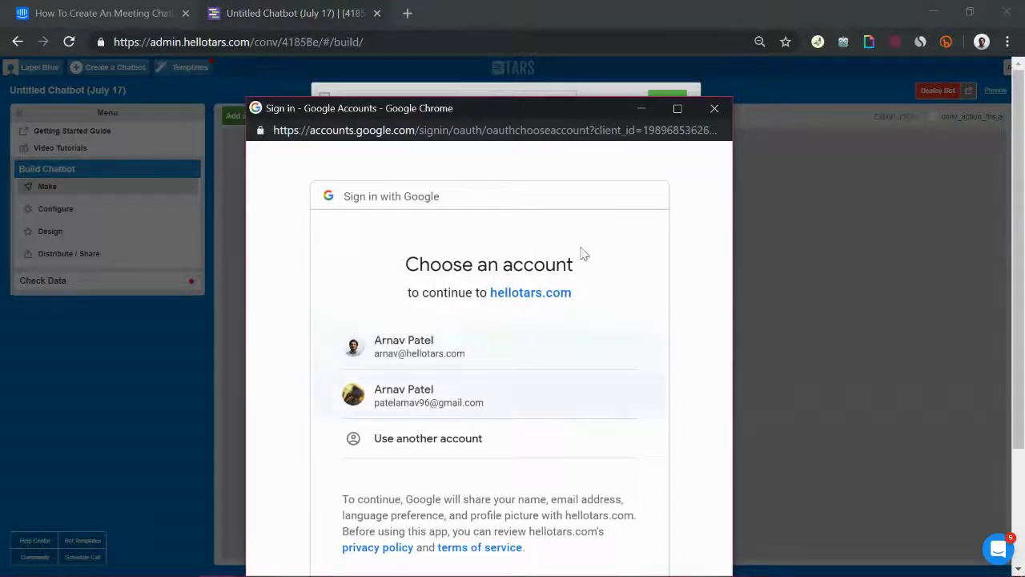
left_click(714, 110)
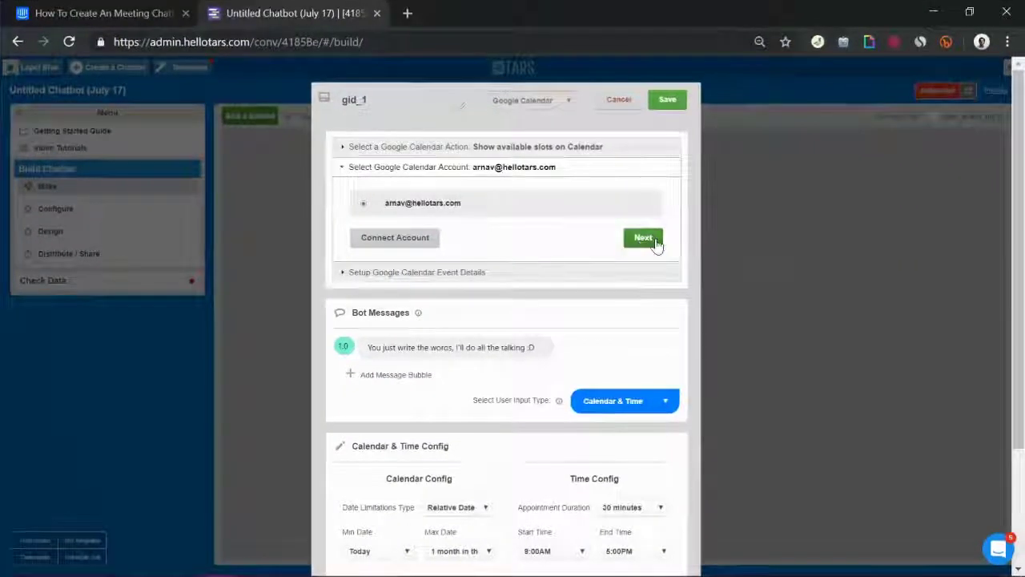
left_click(689, 244)
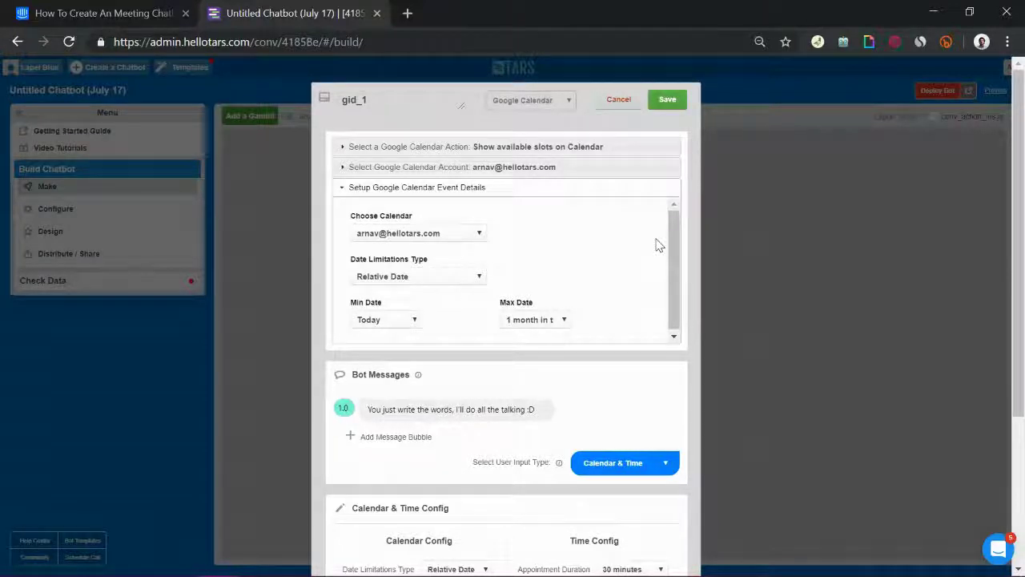
Choose the connected account's calendar in the Google Calendar event details
left_click(427, 237)
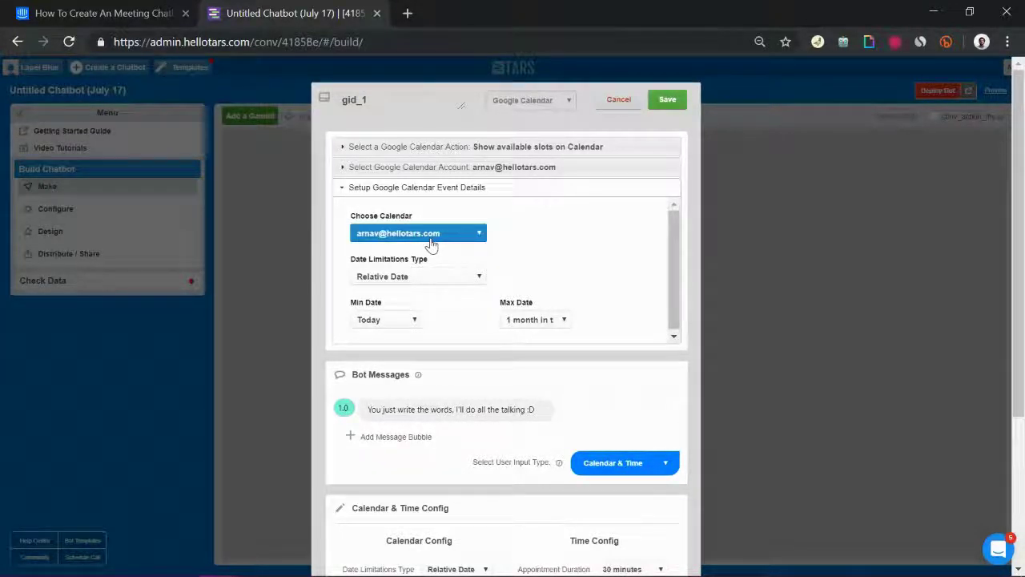
left_click(431, 245)
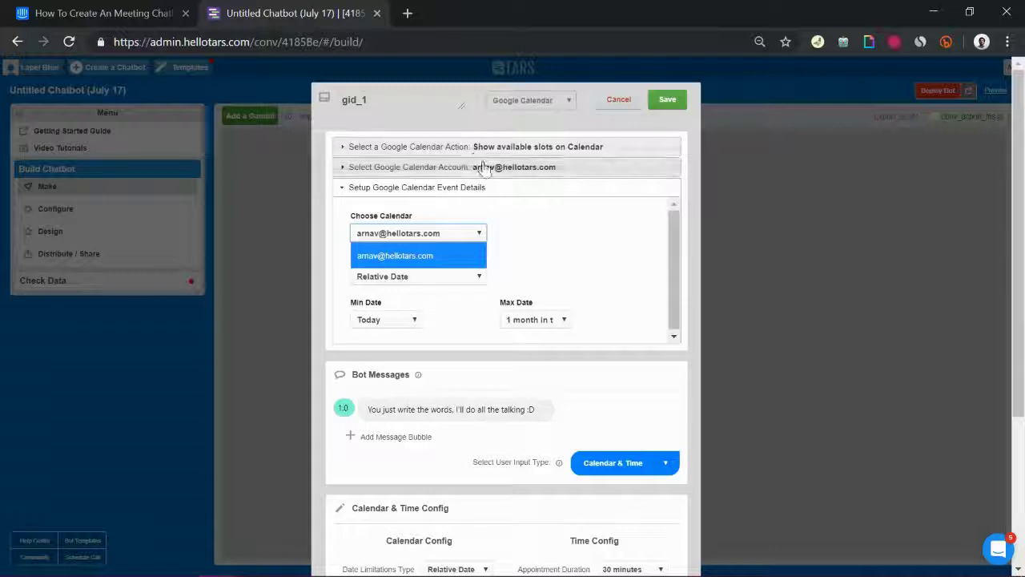
left_click(422, 256)
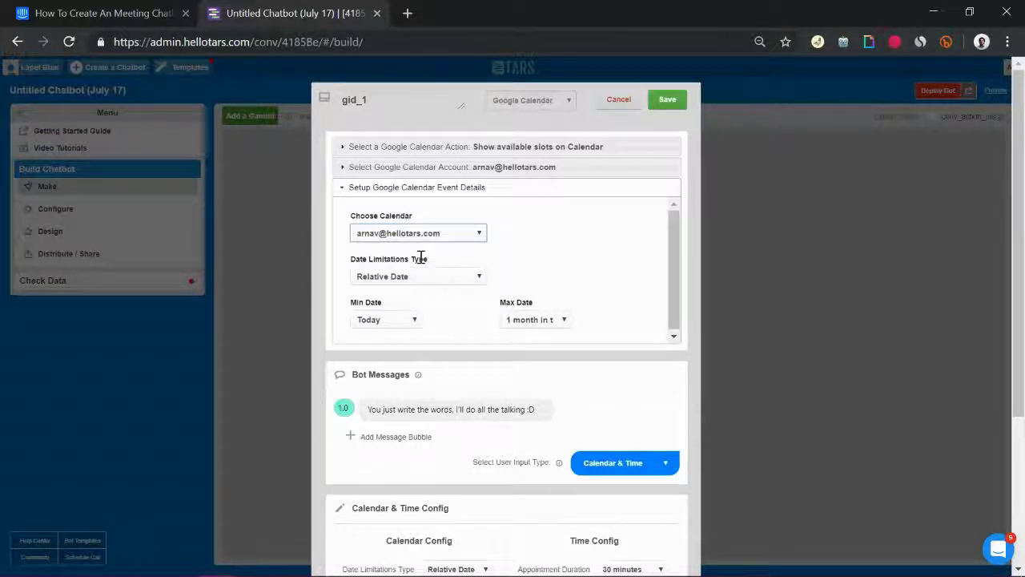
Examine the date limitation settings and the relative options offered for Min Date and Max Date
left_click_drag(349, 267, 584, 328)
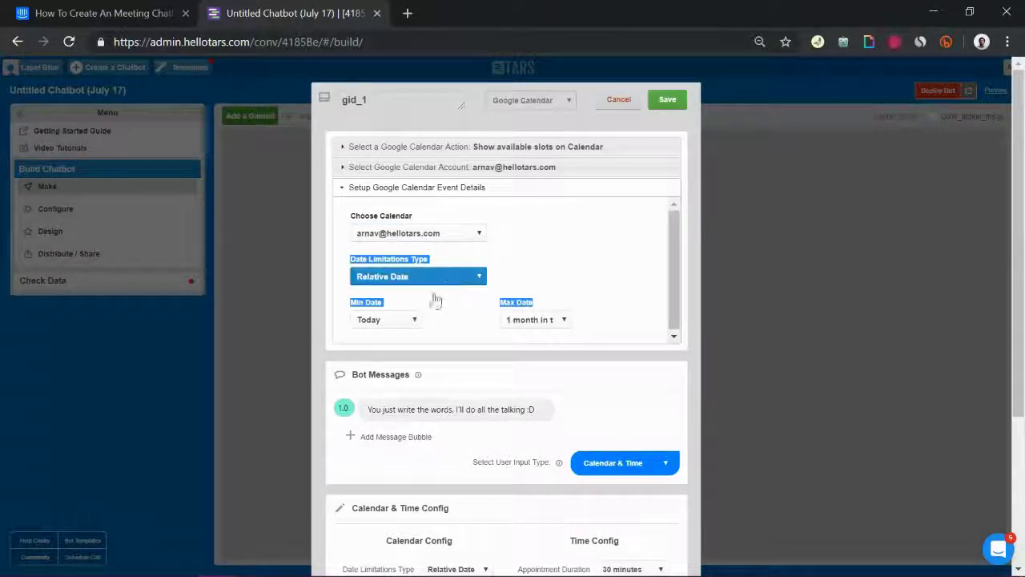
left_click(437, 322)
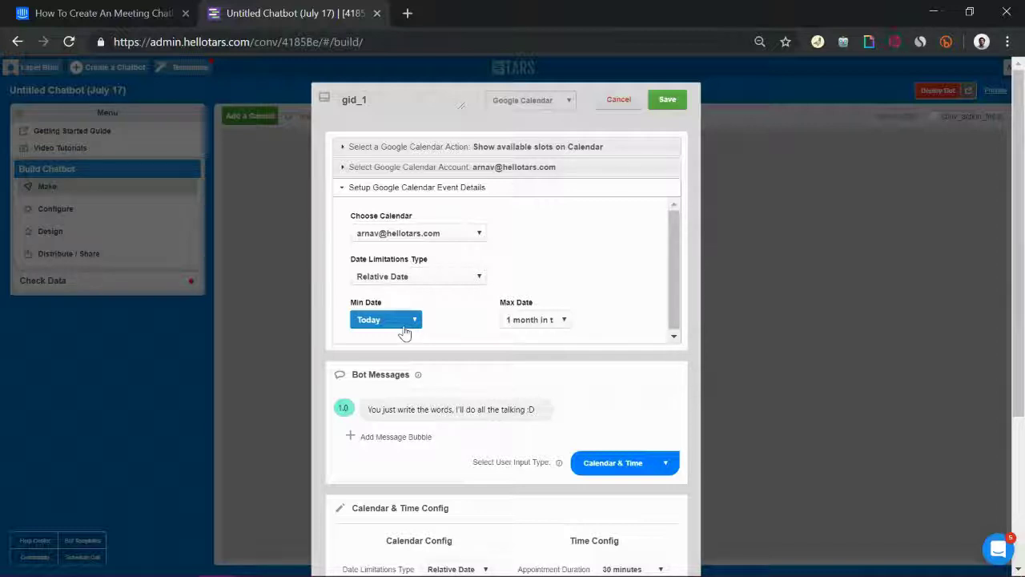
left_click(412, 327)
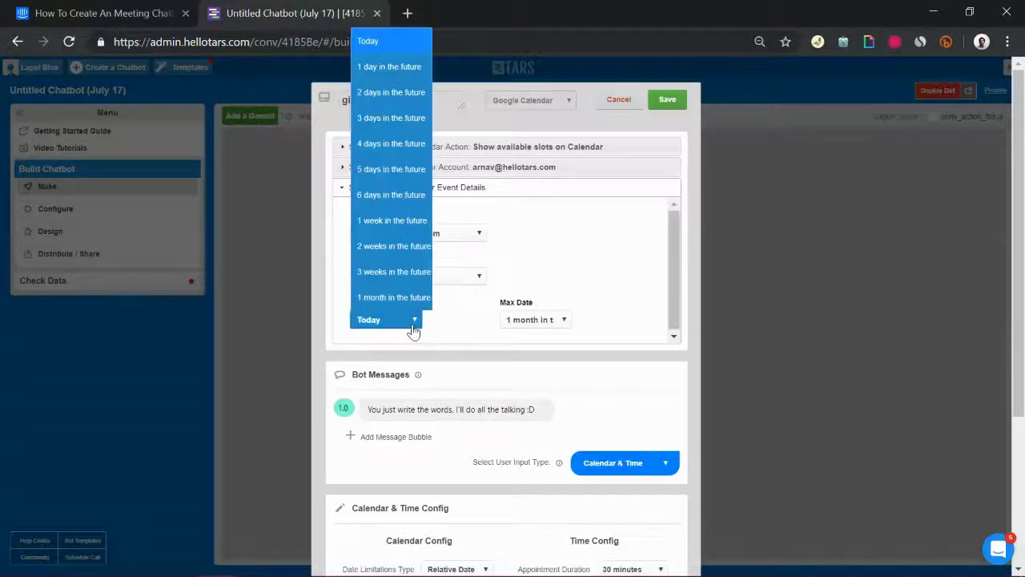
left_click(550, 318)
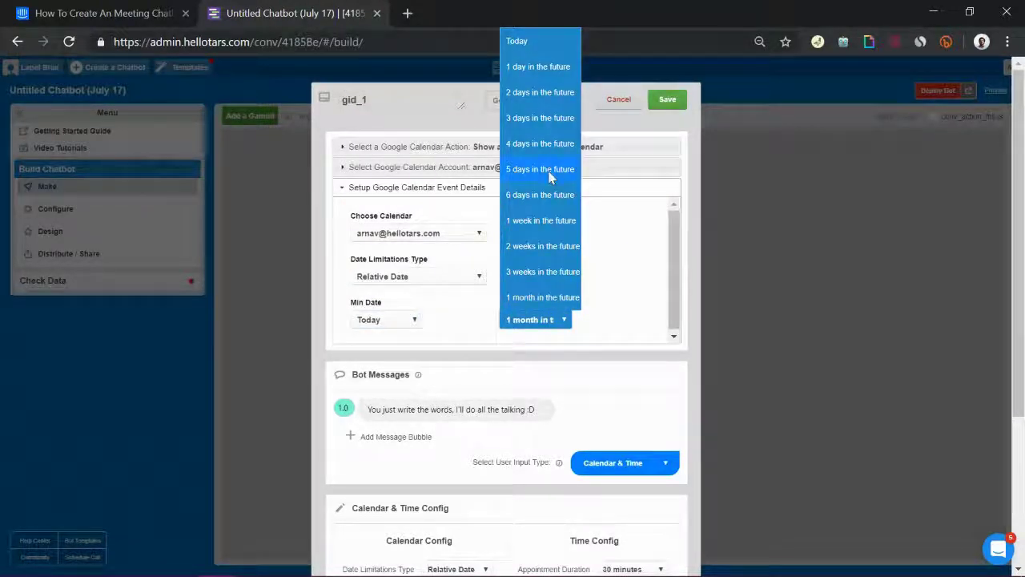
Try Absolute Date as the date limitations type and return it to Relative Date
left_click(440, 277)
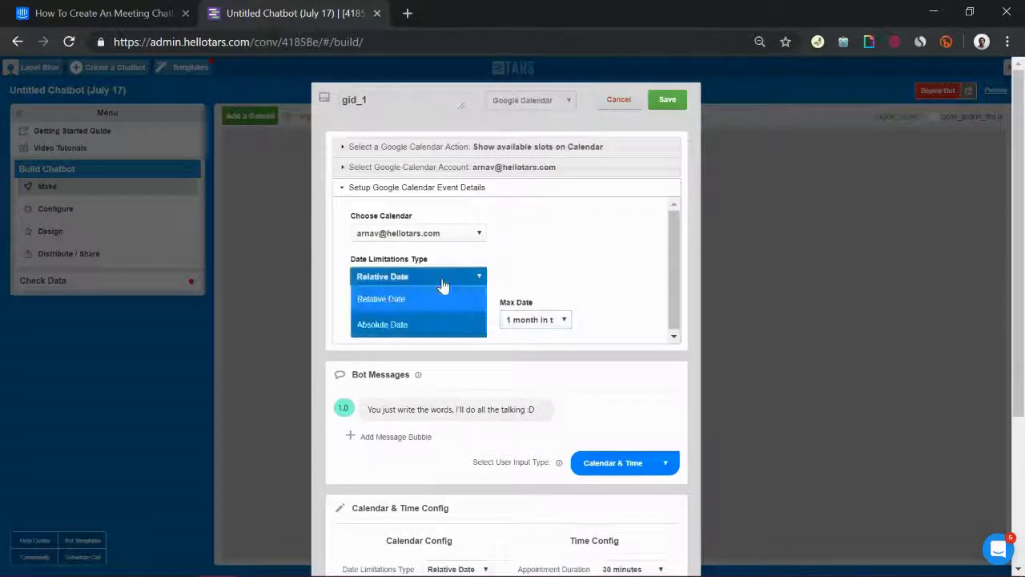
left_click(415, 326)
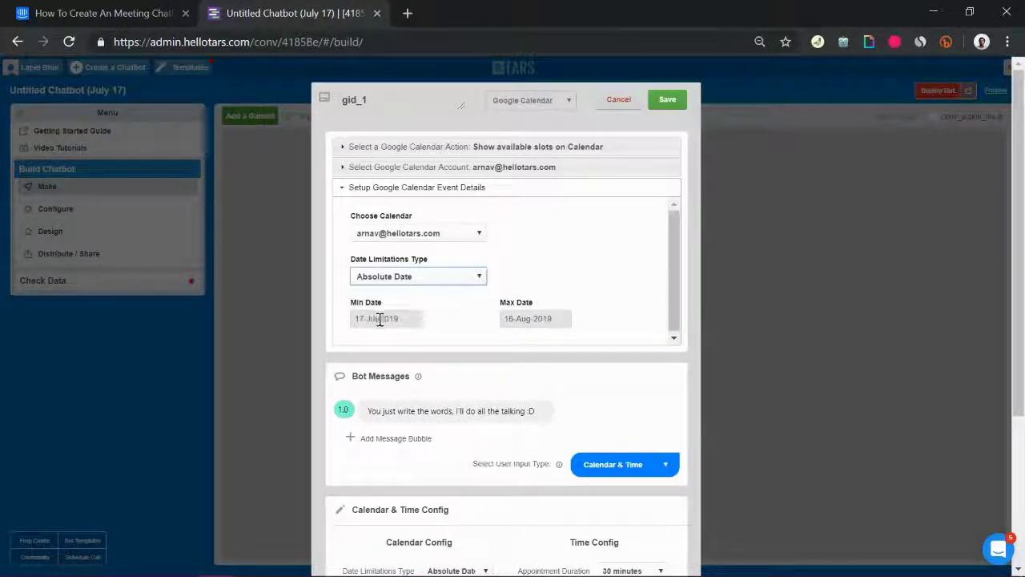
left_click(427, 282)
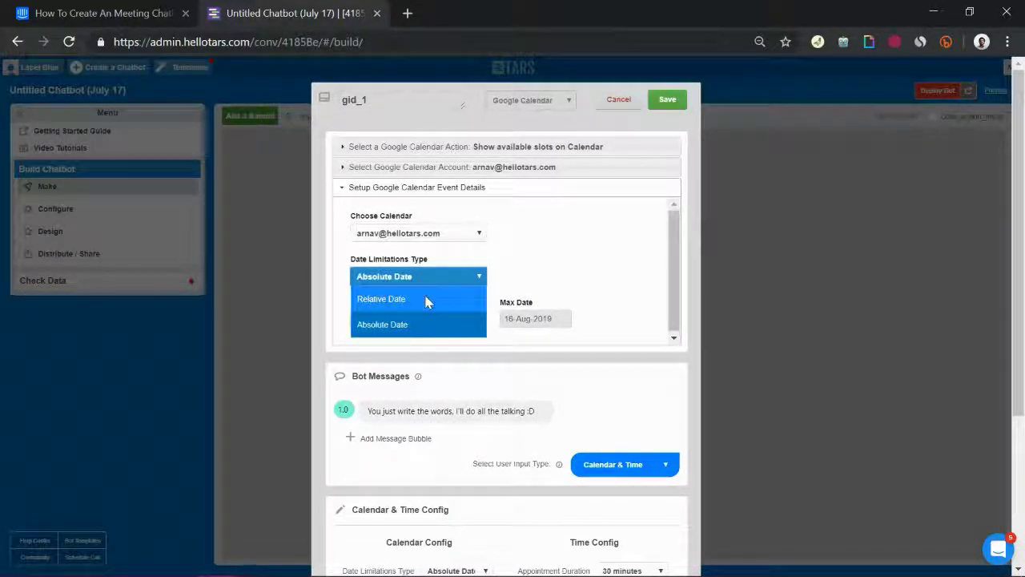
left_click(426, 300)
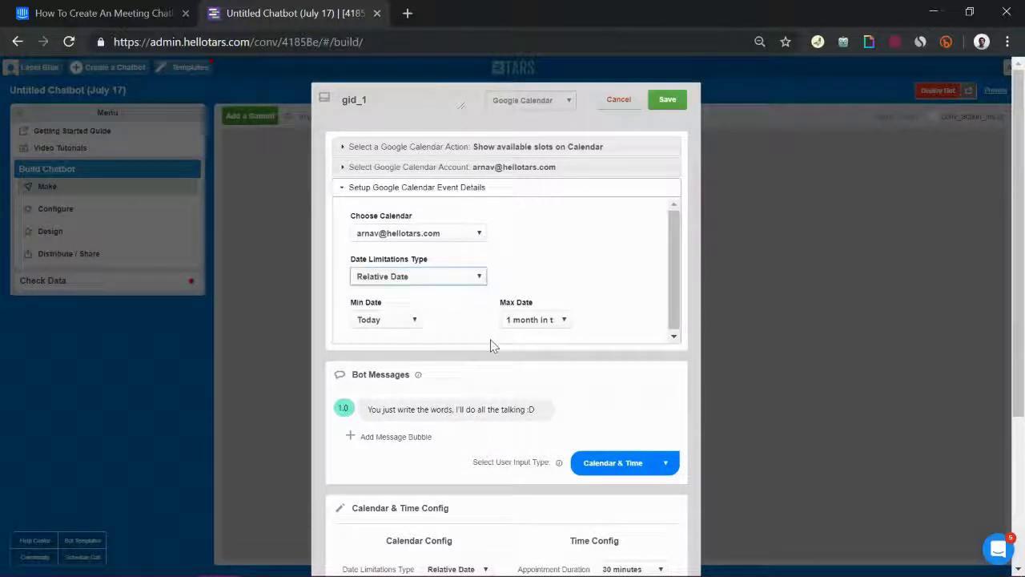
Replace the bot message with "Pick a time slot below and I can help you book a meeting with a TARS conversational designer"
triple_click(460, 410)
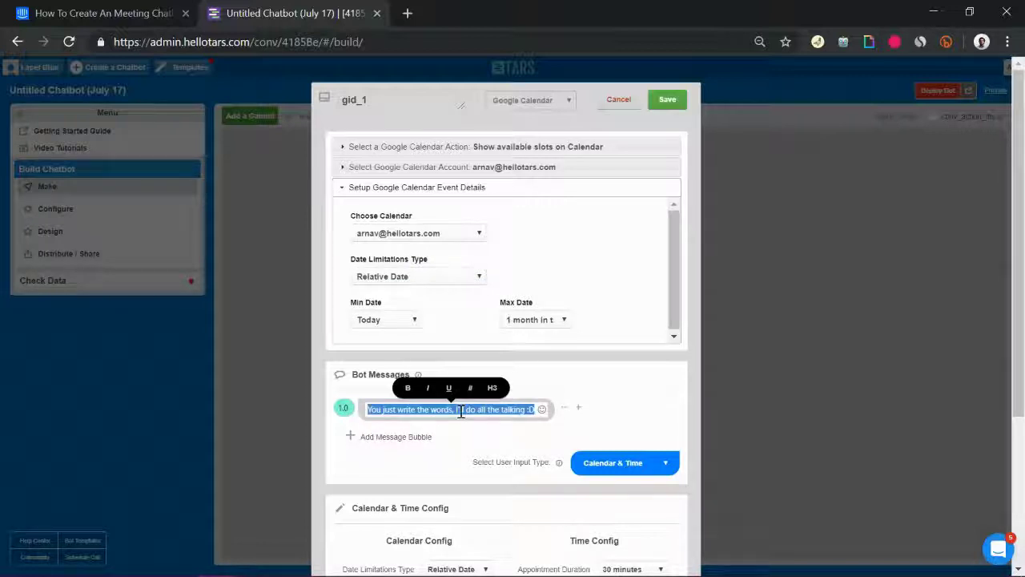
type("Pick a time slot below and I can help you book a meeting with a TARS conversational designer")
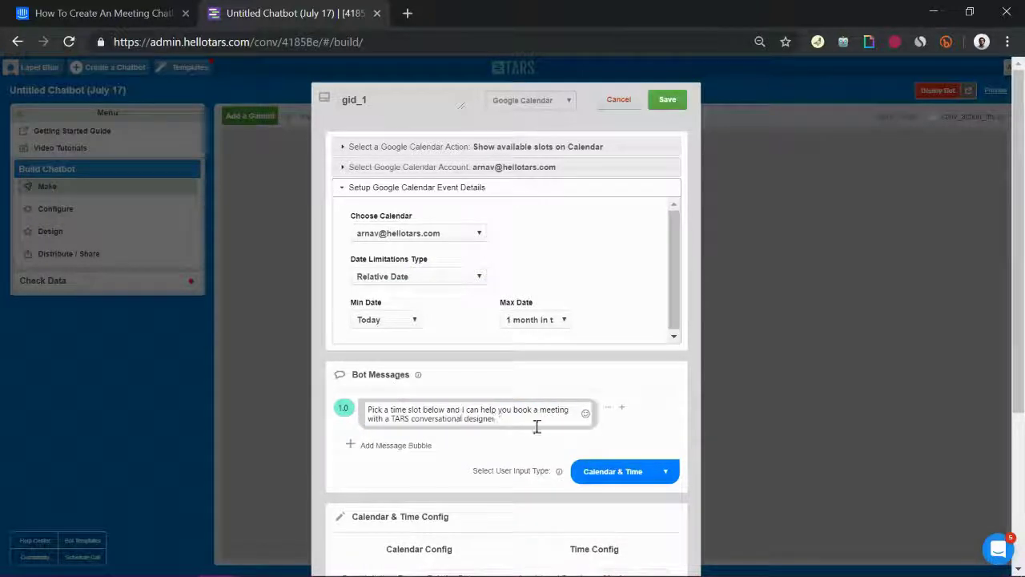
left_click_drag(496, 418, 340, 408)
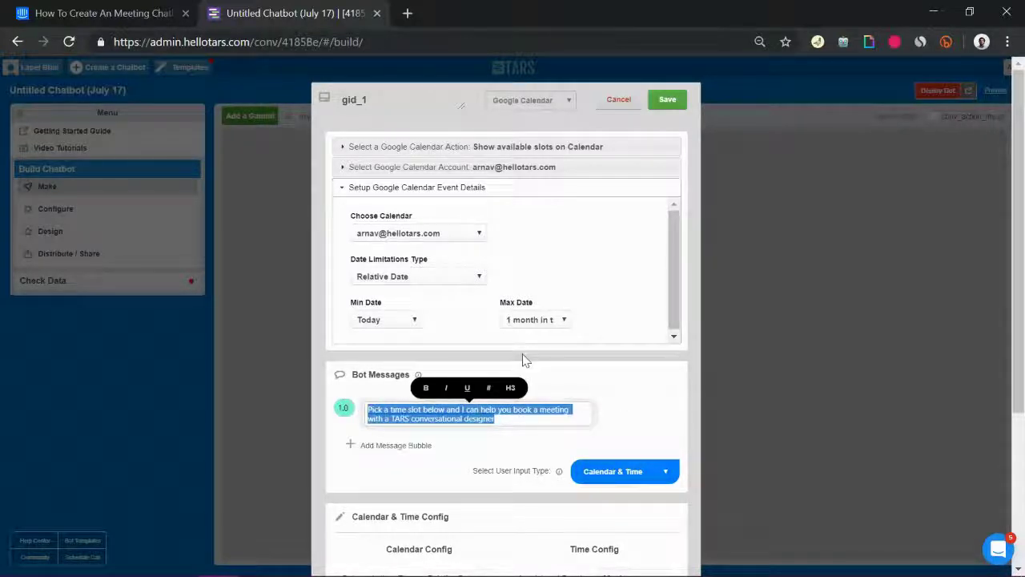
Rename the gid_1 gambit to datetime and save it
left_click(402, 98)
key("ctrl+a")
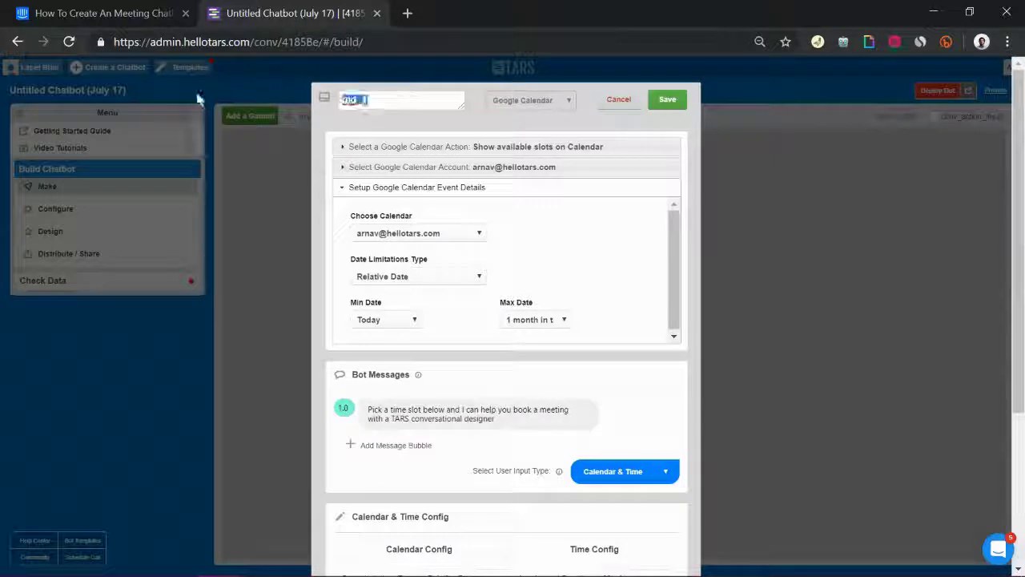
type("dal")
type("te")
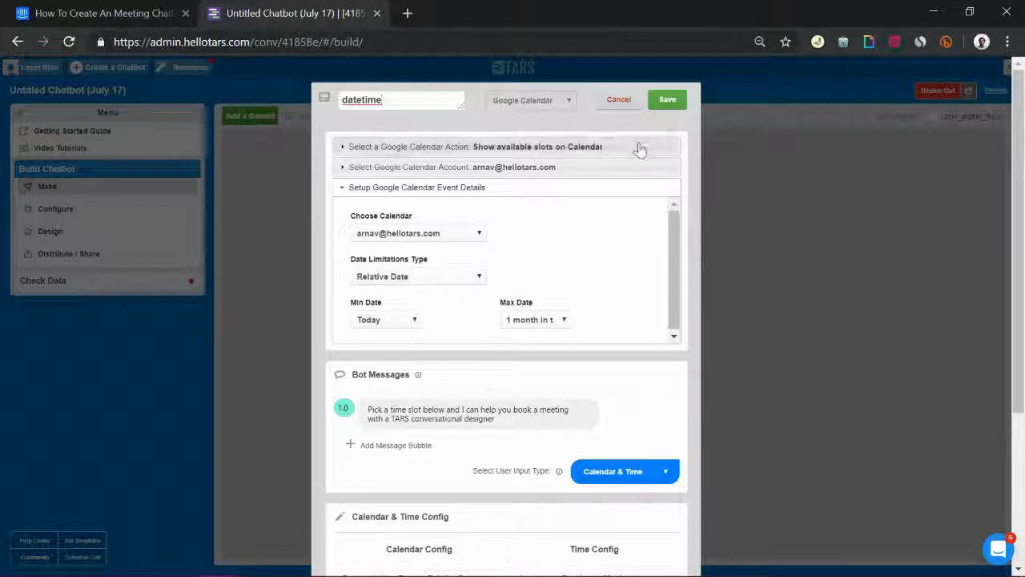
left_click(669, 103)
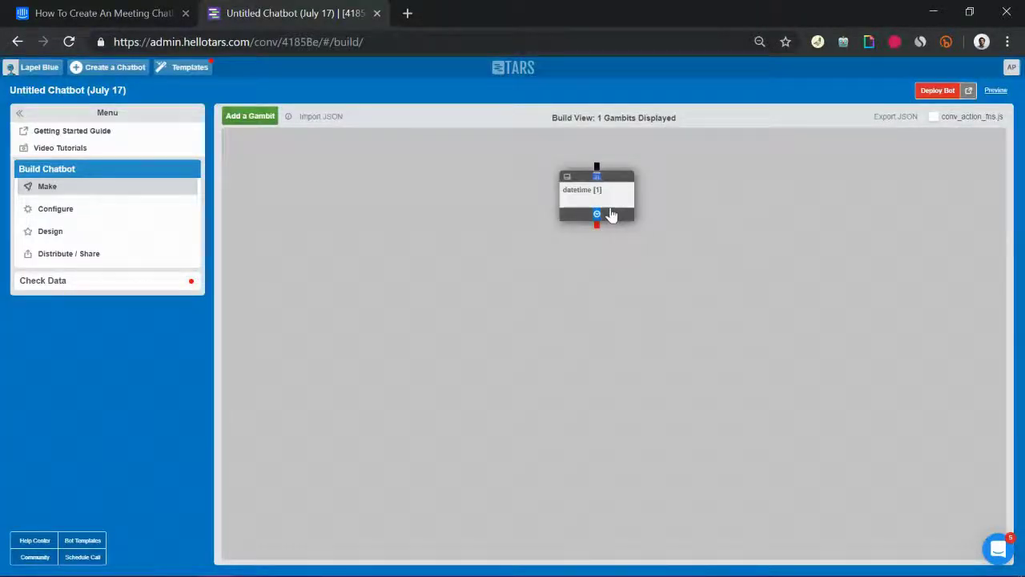
Deploy the chatbot and check the available time slots for 18-Jul-2019 in the bot preview
left_click_drag(610, 215, 601, 231)
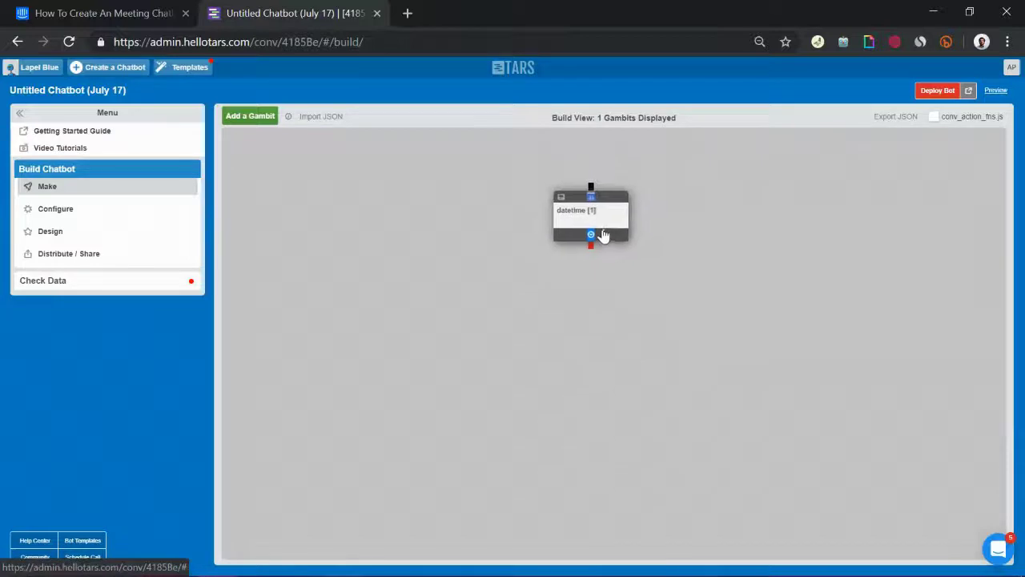
left_click(937, 96)
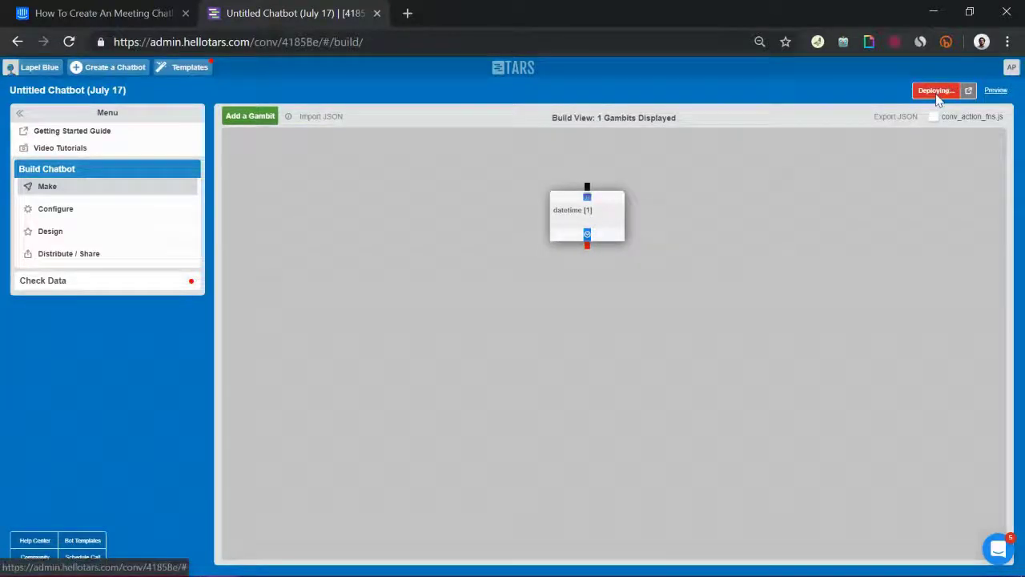
left_click(996, 90)
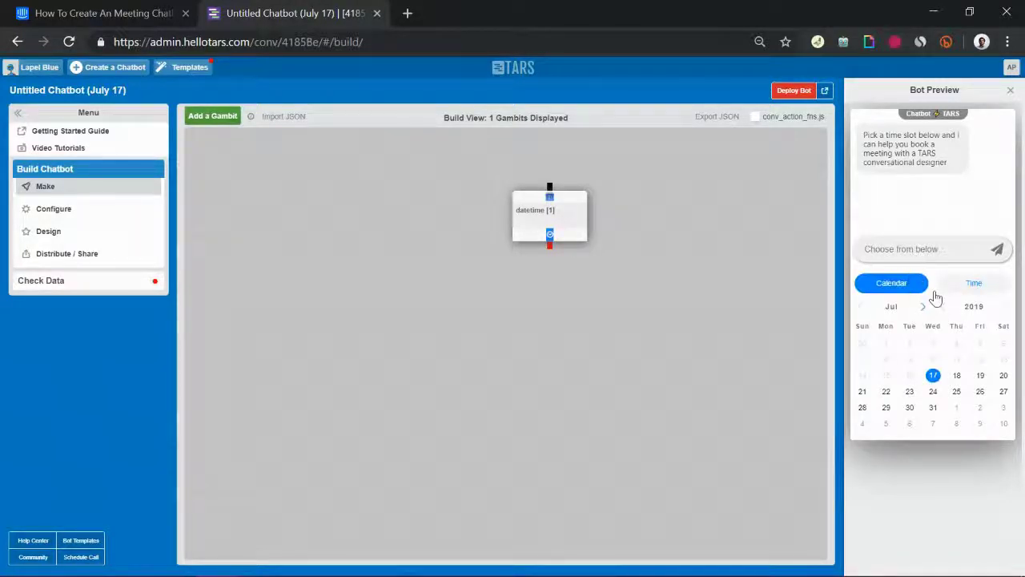
left_click(956, 375)
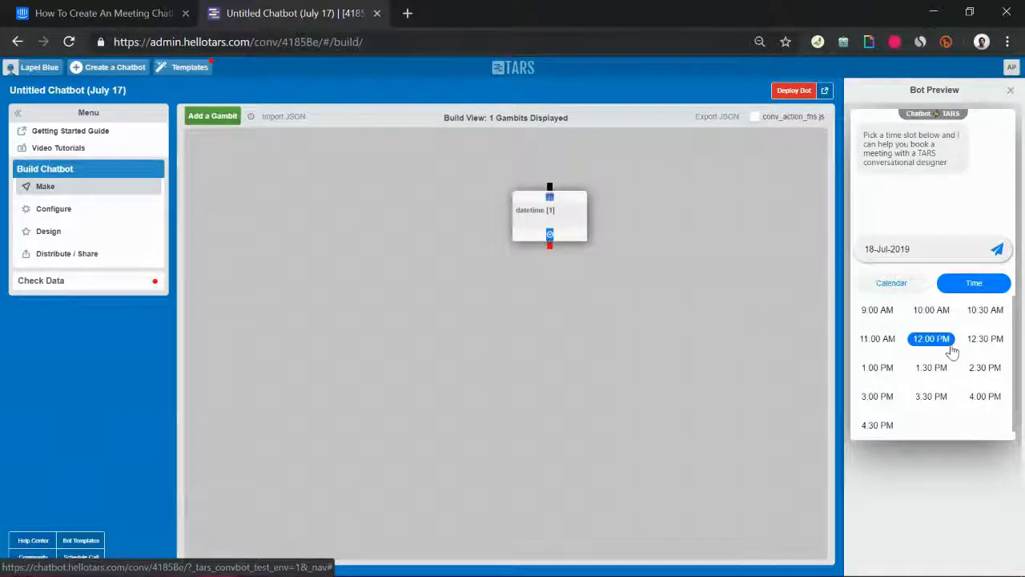
left_click(968, 341)
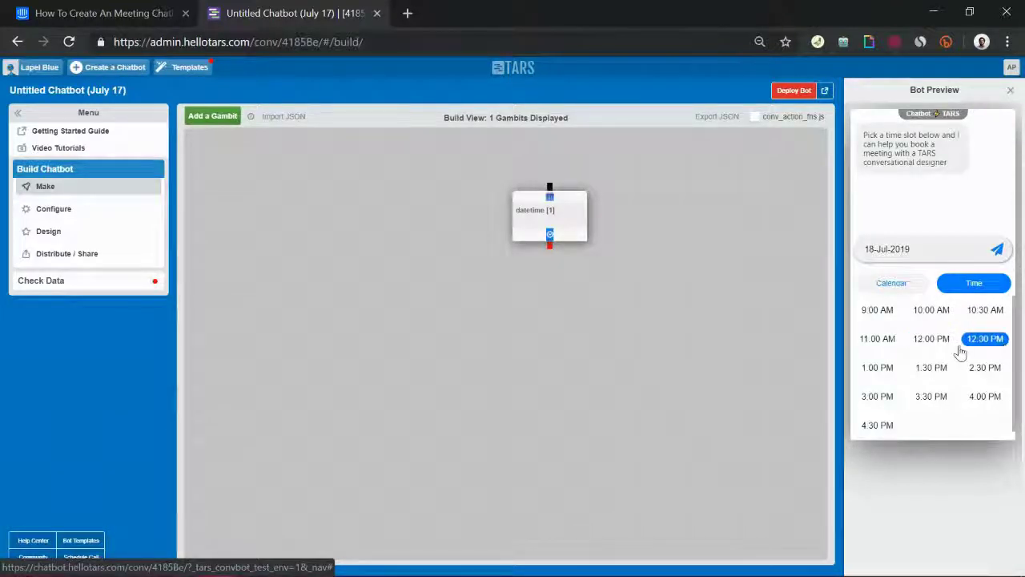
Add a second gambit below the datetime gambit and connect datetime's output to it
left_click(205, 116)
left_click_drag(228, 178, 537, 322)
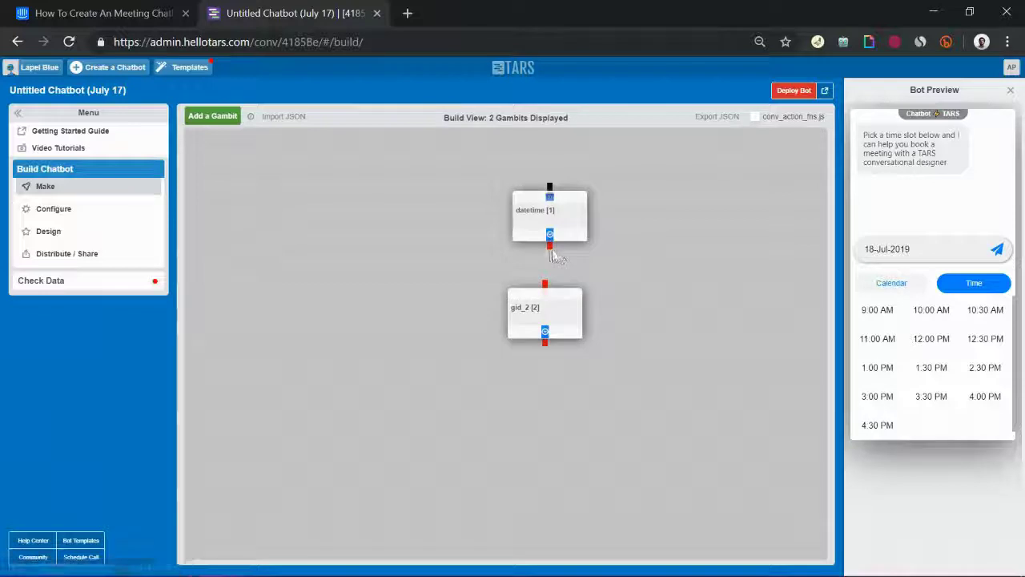
left_click_drag(550, 246, 550, 298)
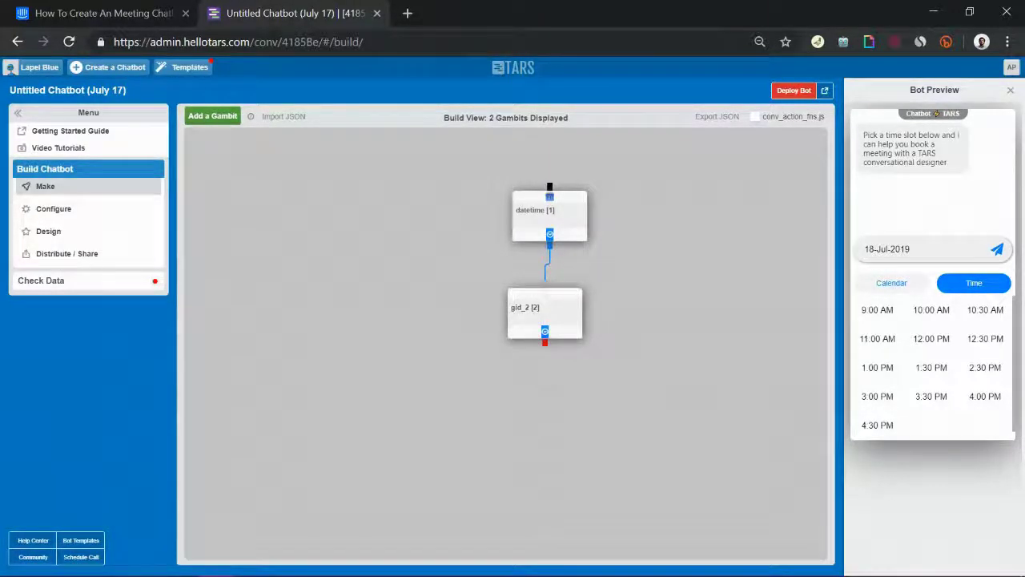
Close the bot preview and rename the gid_2 gambit to name
left_click(1010, 89)
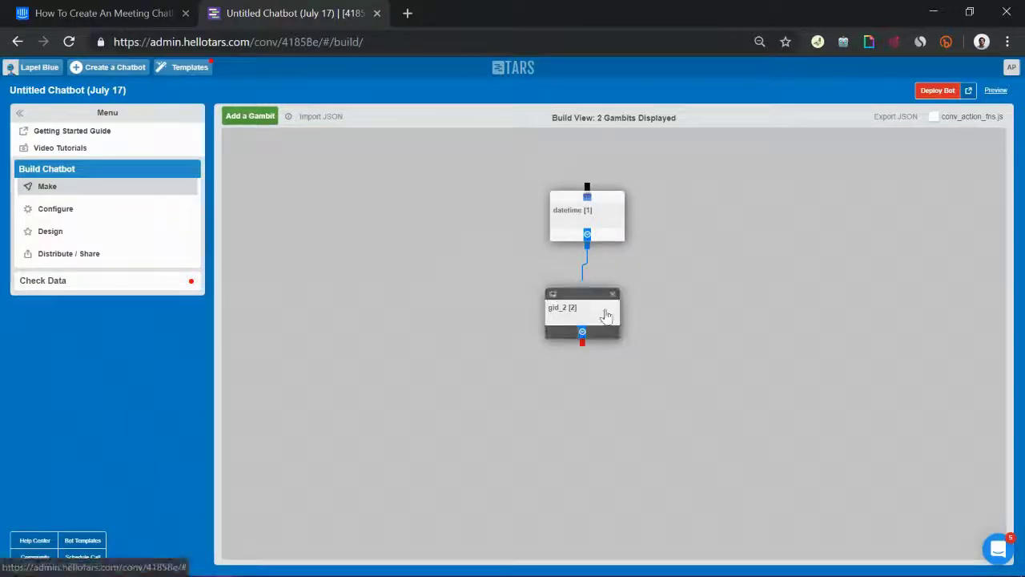
left_click(606, 313)
double_click(409, 99)
type("name")
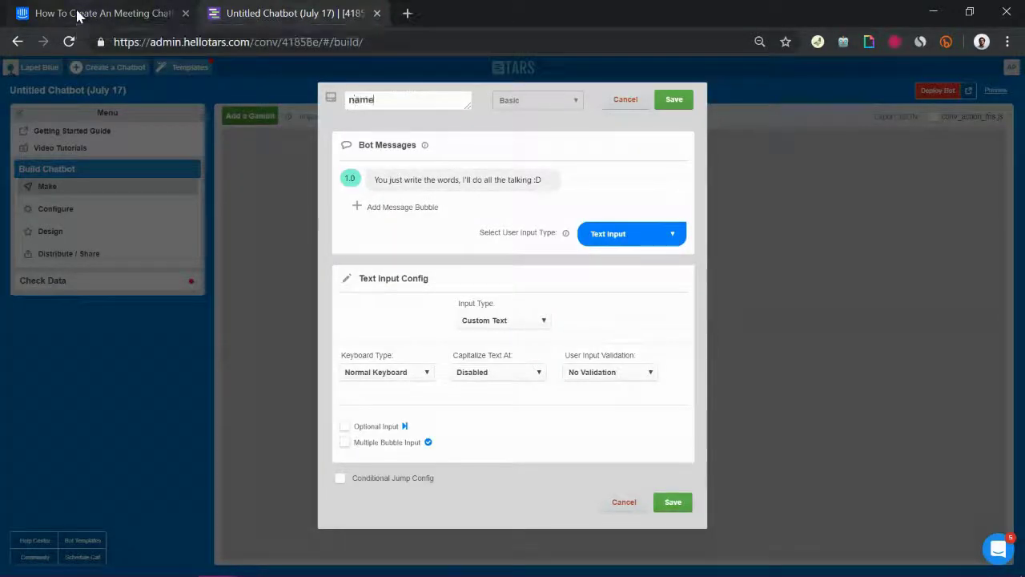
Replace the name gambit's bot message with "Great!" and add a second message bubble reading "What is your name?"
left_click(418, 178)
triple_click(415, 180)
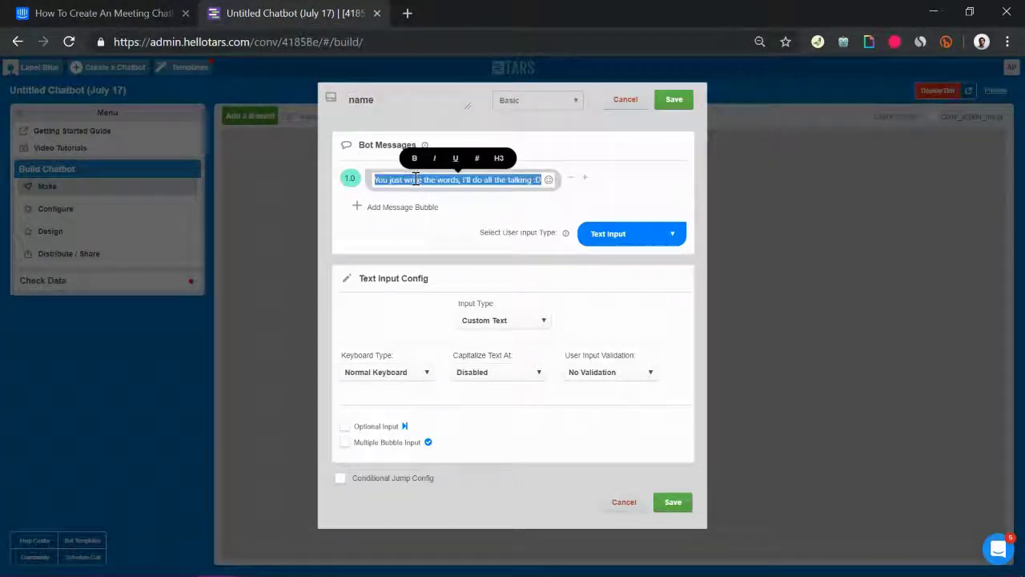
type("Great!")
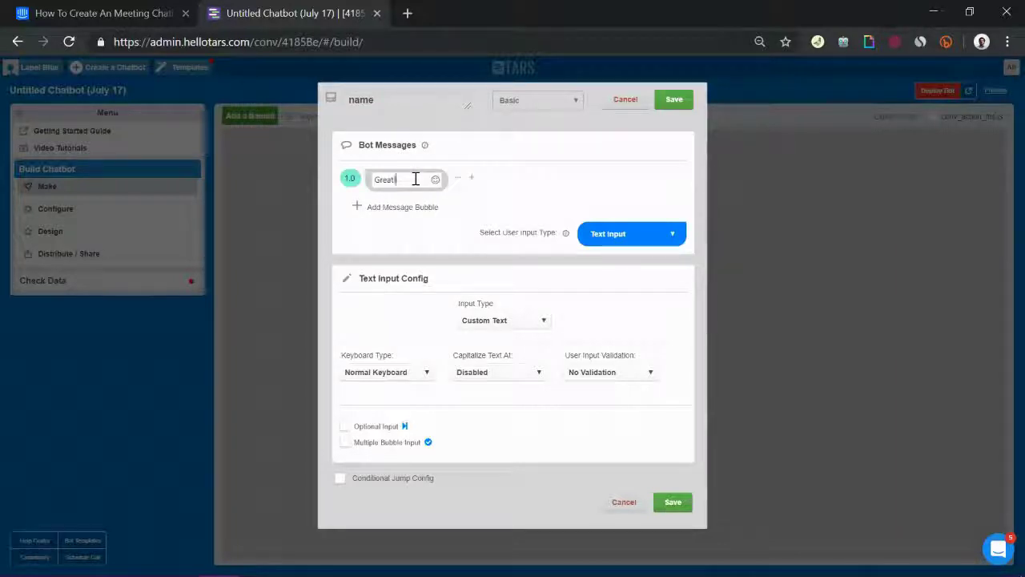
left_click(402, 207)
type("Wh")
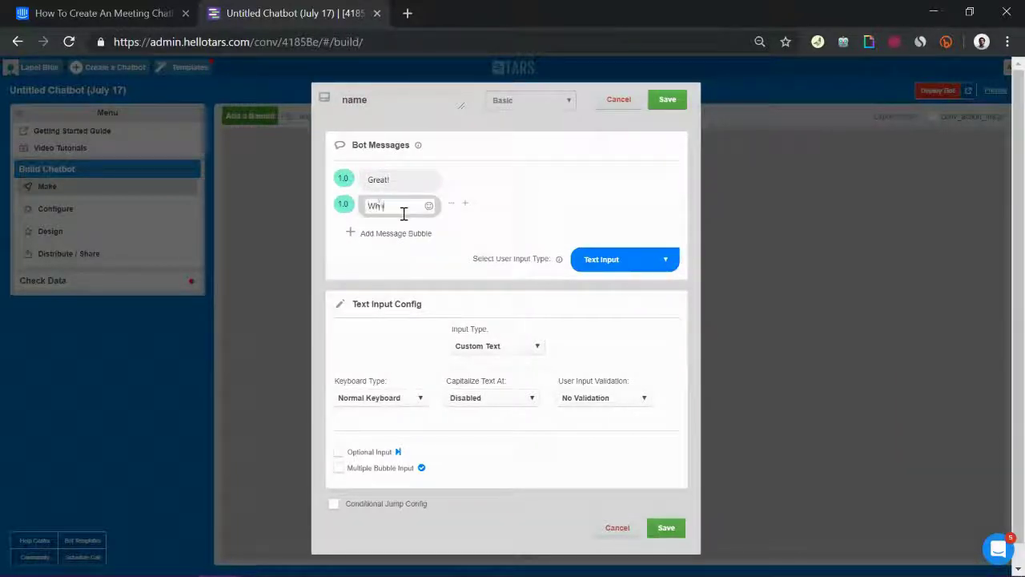
type("at is your name?")
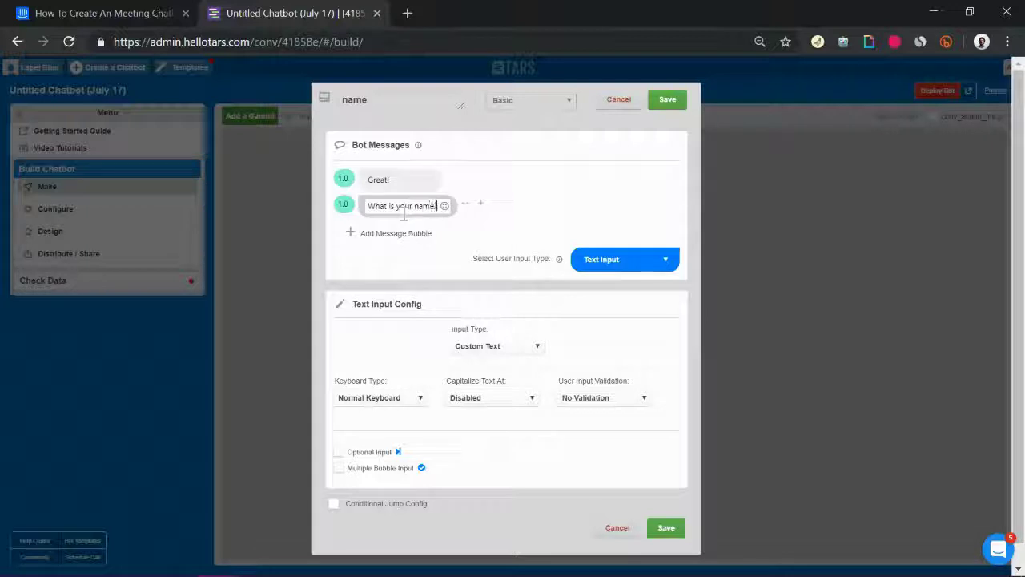
Set the name gambit's text input type to Name and save the gambit
left_click(509, 349)
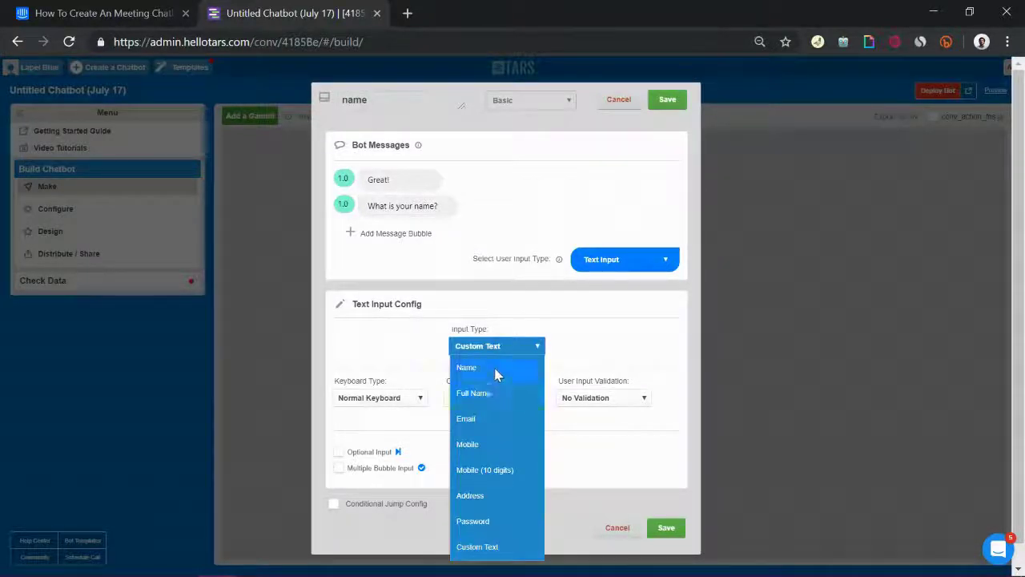
left_click(495, 374)
left_click(671, 101)
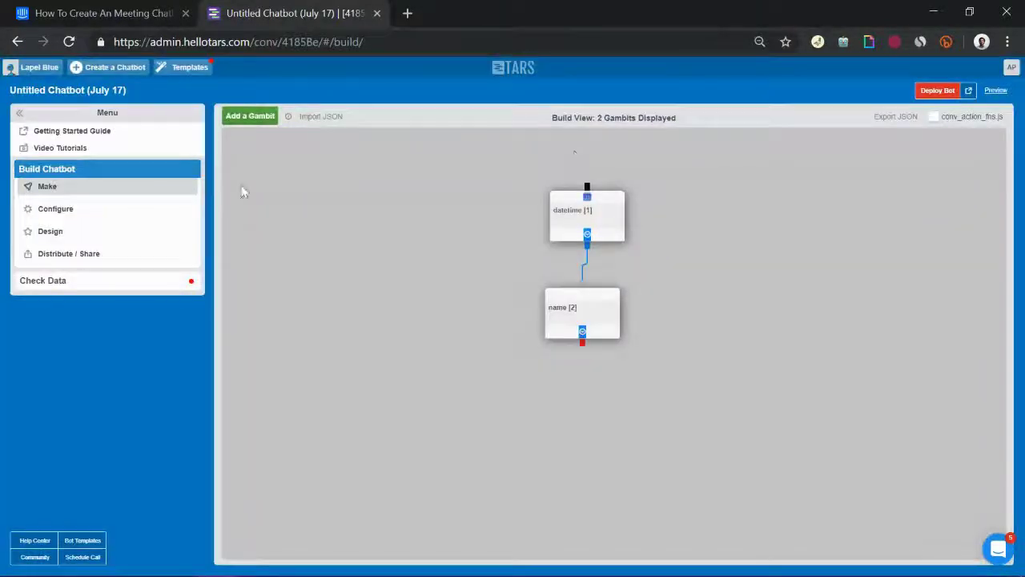
Add a third gambit below the name gambit and connect name's output to it
left_click(248, 116)
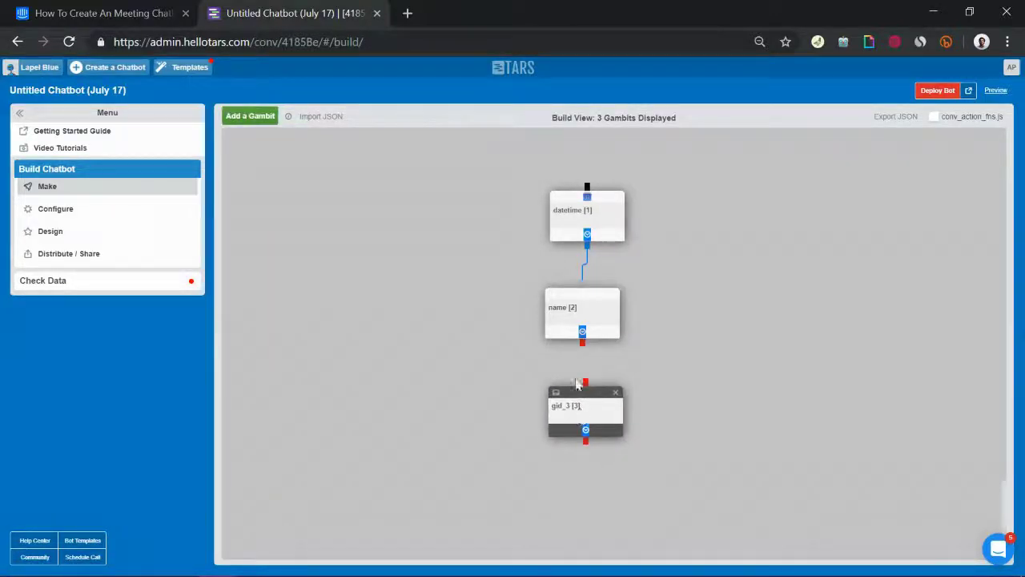
left_click(576, 385)
left_click_drag(583, 350, 589, 393)
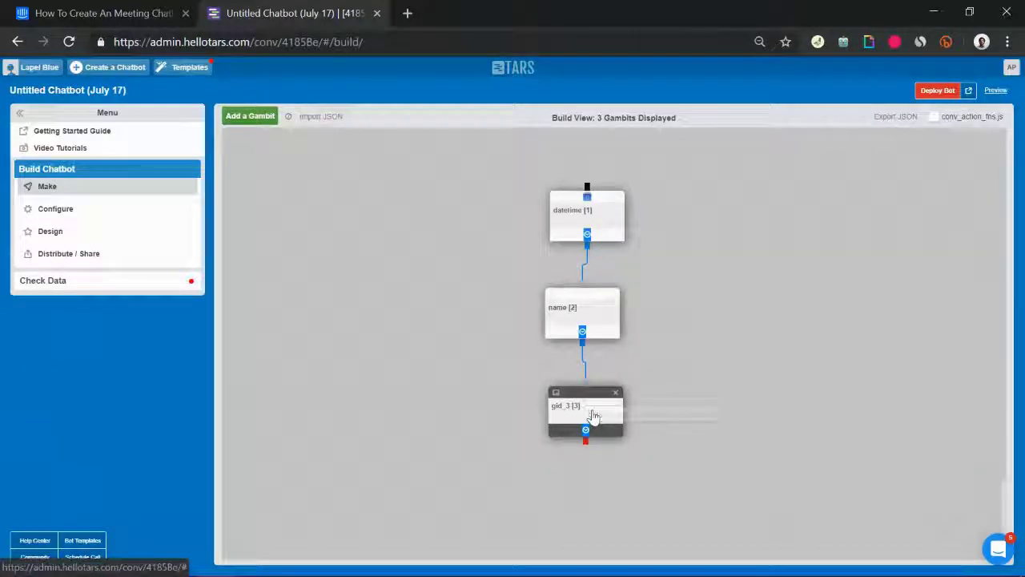
Rename the gid_3 gambit to email
left_click(589, 417)
left_click(407, 96)
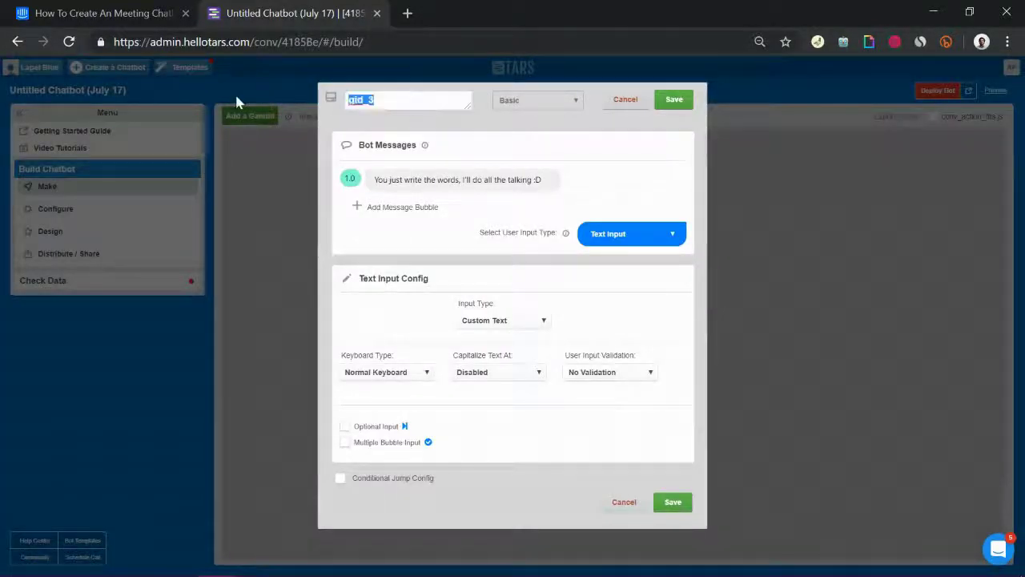
type("email")
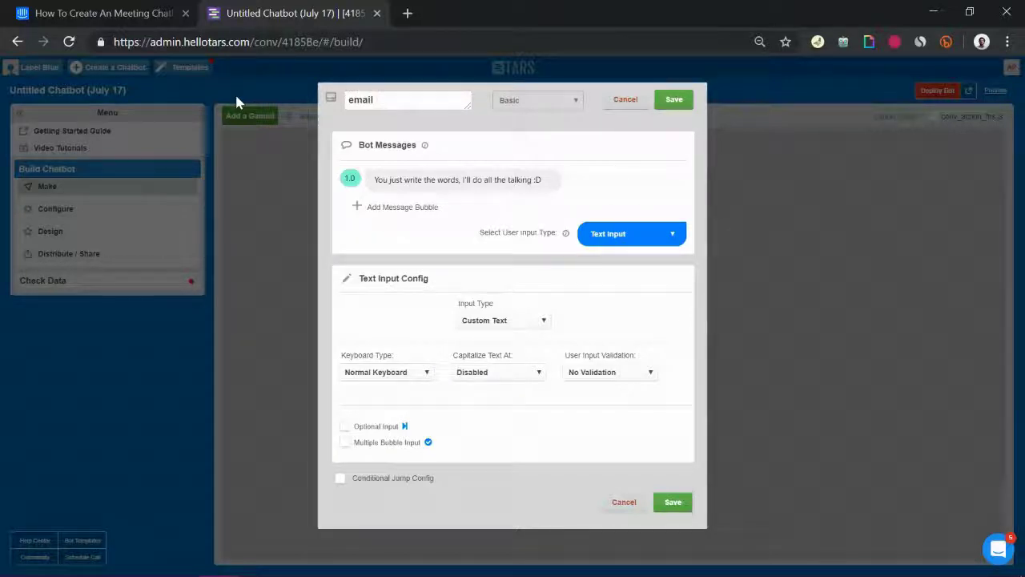
Replace the email gambit's bot message with "Nice to meet you!" and add a second message bubble reading "What is your email?"
left_click(492, 179)
triple_click(492, 181)
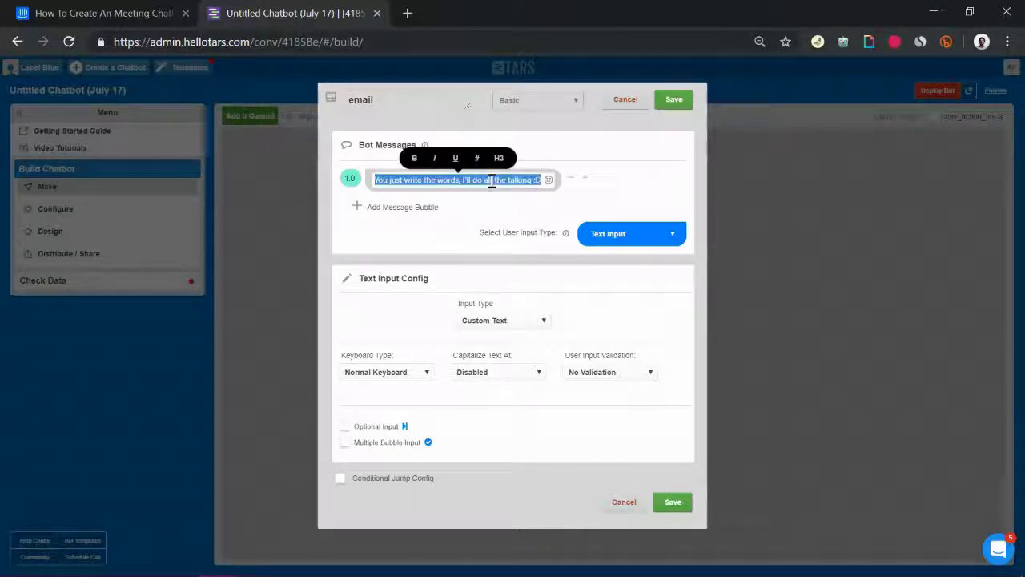
type("What")
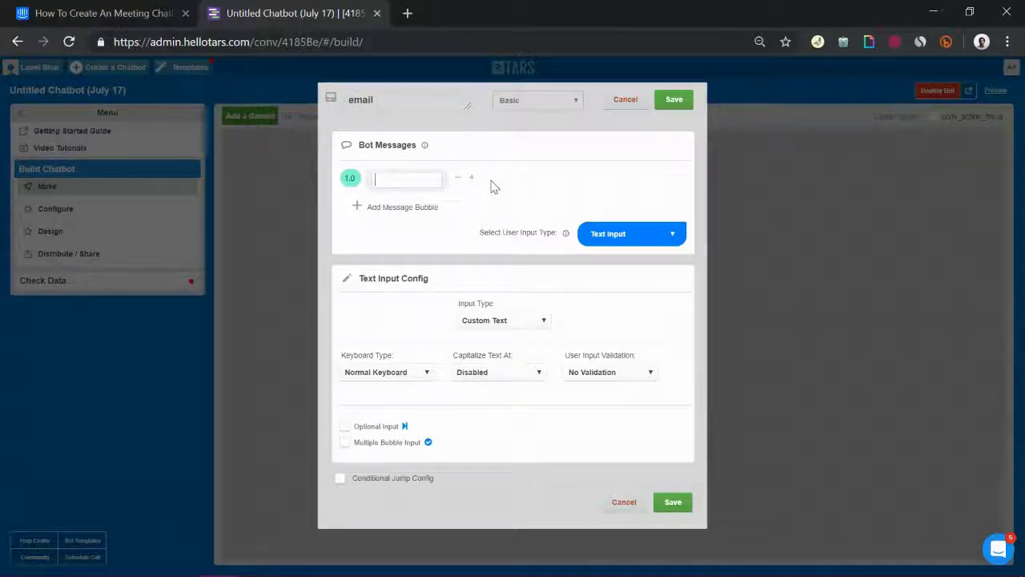
type("Nice to meet you!")
left_click(415, 207)
type("Wh")
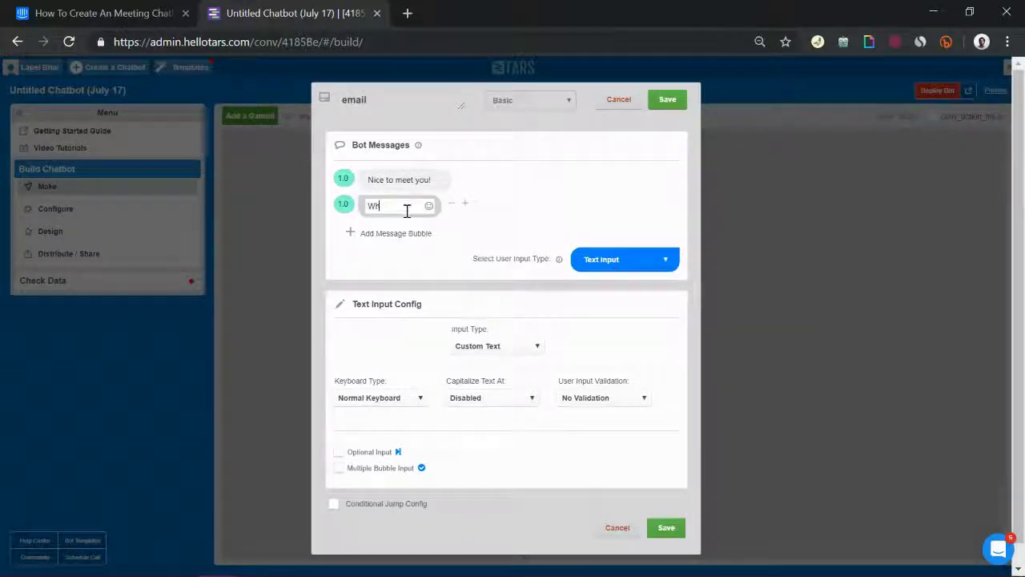
type("at is your email?")
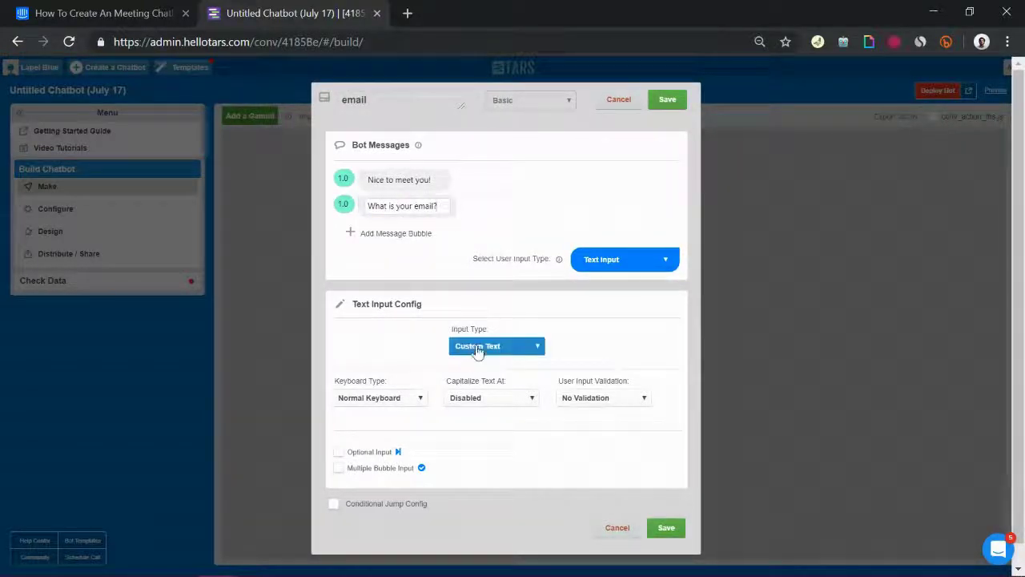
Set the email gambit's text input type to Email and save the gambit
left_click(478, 347)
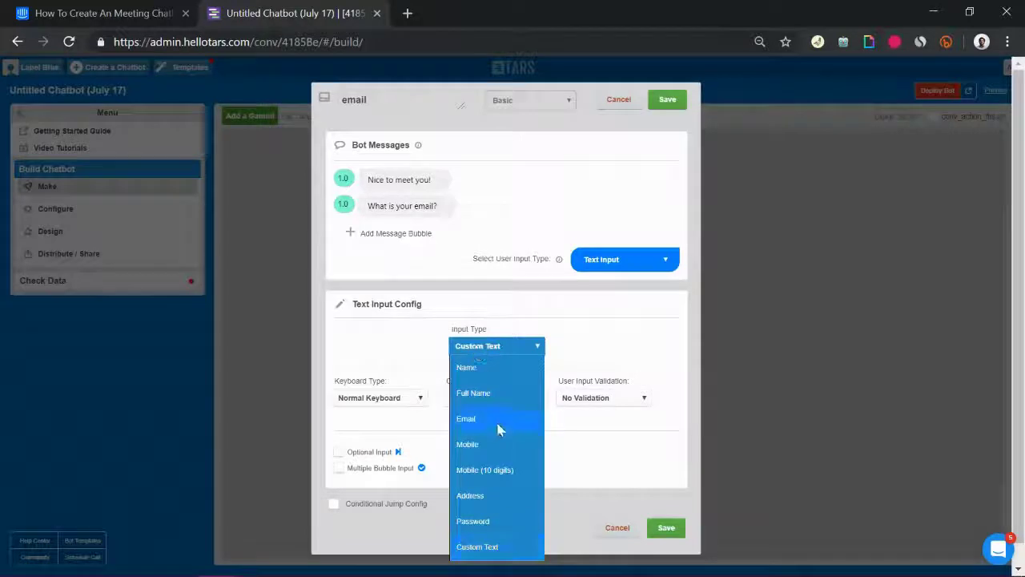
left_click(496, 420)
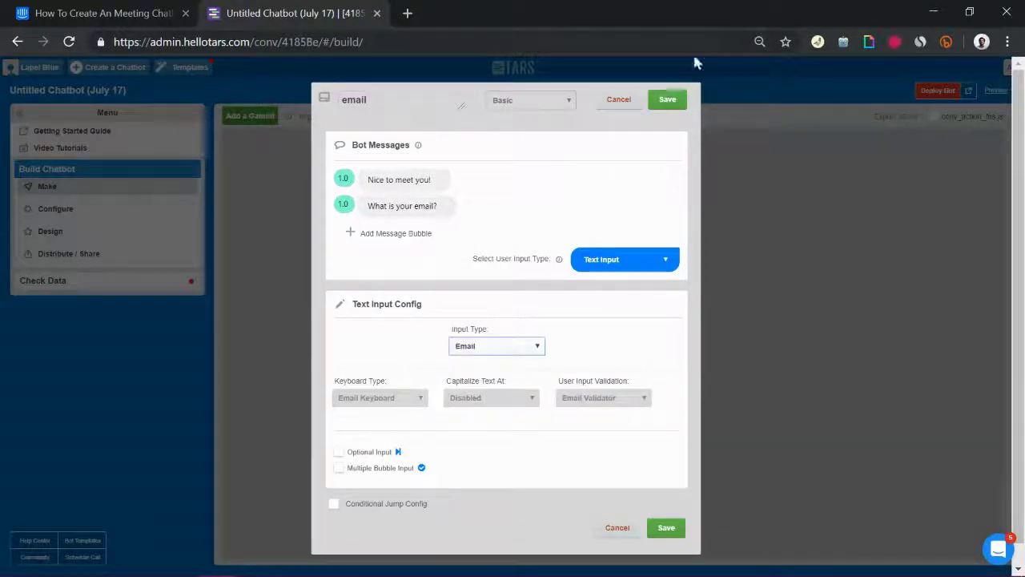
left_click(668, 100)
Add a fourth gambit and place it directly below the email gambit
scroll(703, 412, "down", 1)
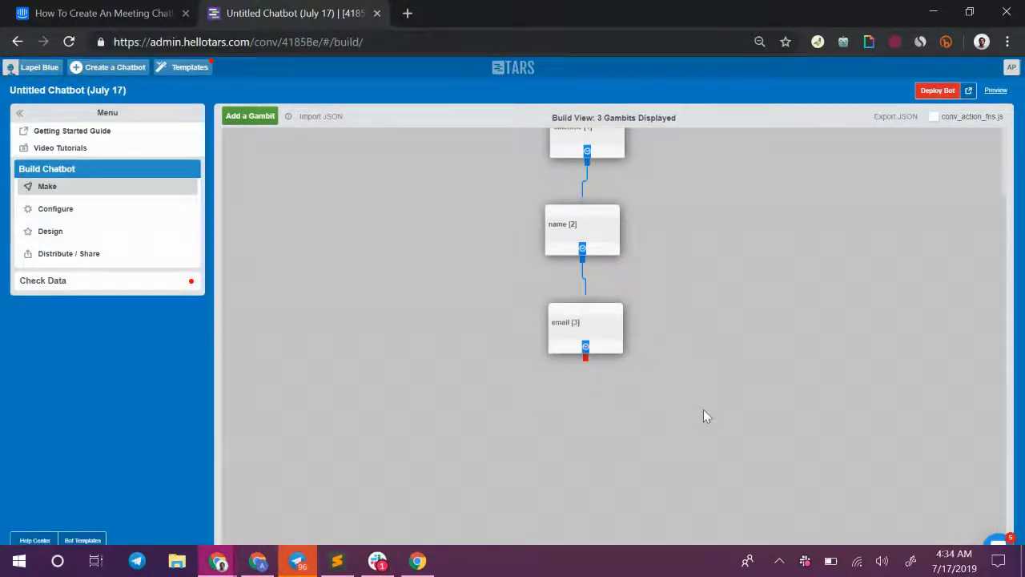
left_click(259, 115)
left_click_drag(272, 184, 585, 439)
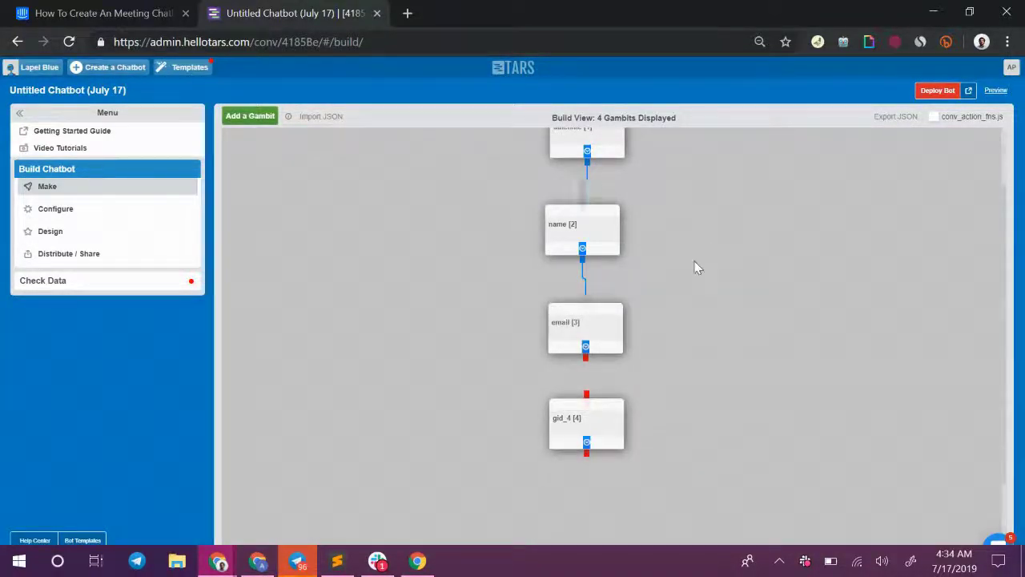
scroll(695, 267, "up", 2)
scroll(694, 266, "down", 2)
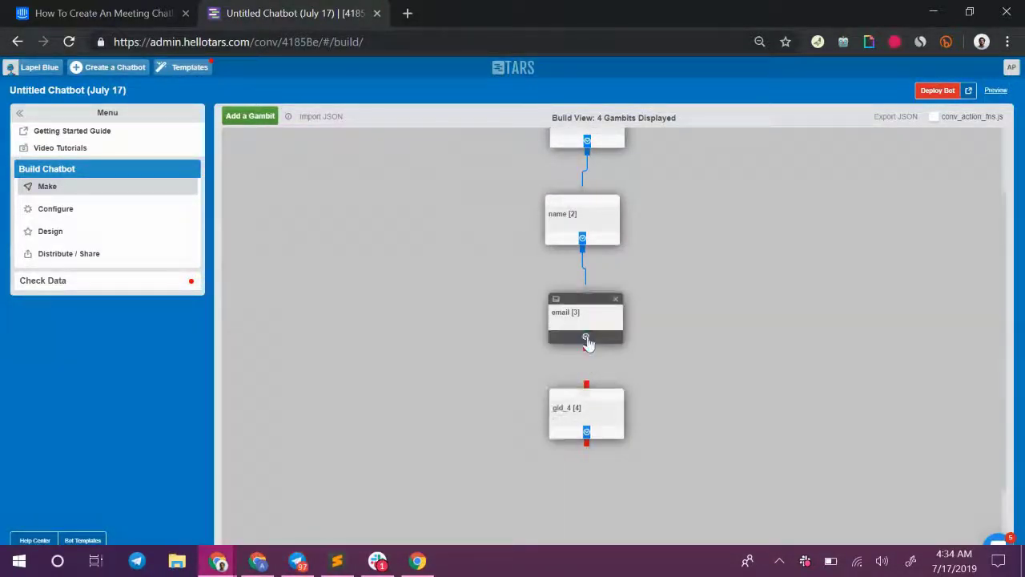
Make gid_4 a Google Calendar gambit with the Create Appointment action, using the already connected calendar account
left_click(590, 417)
left_click(529, 99)
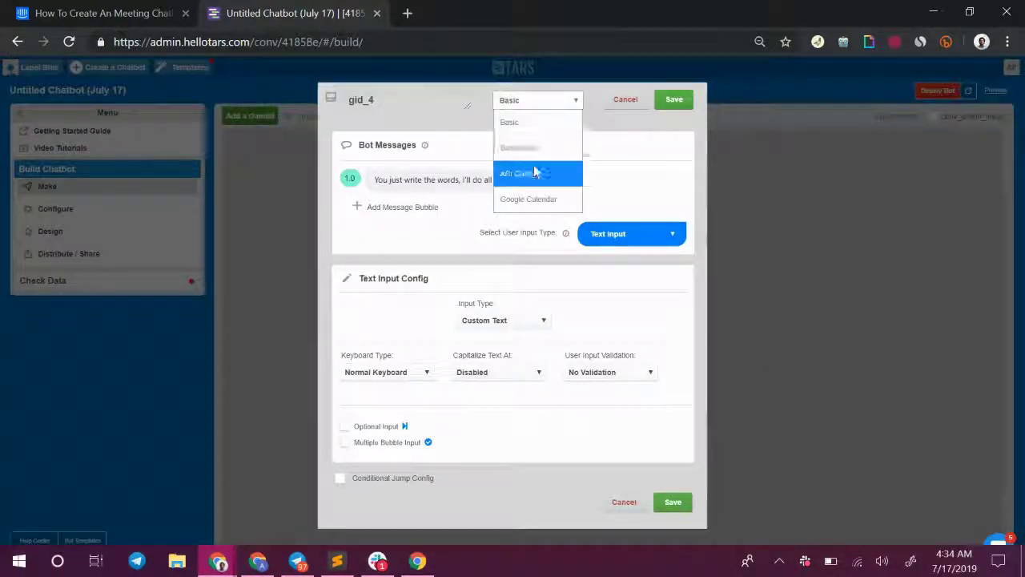
left_click(544, 198)
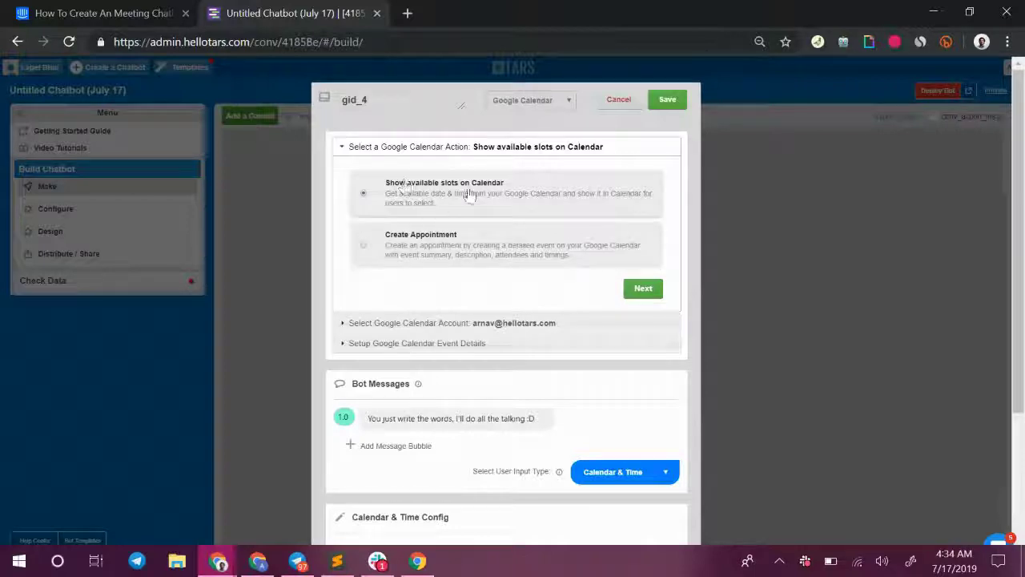
left_click(420, 255)
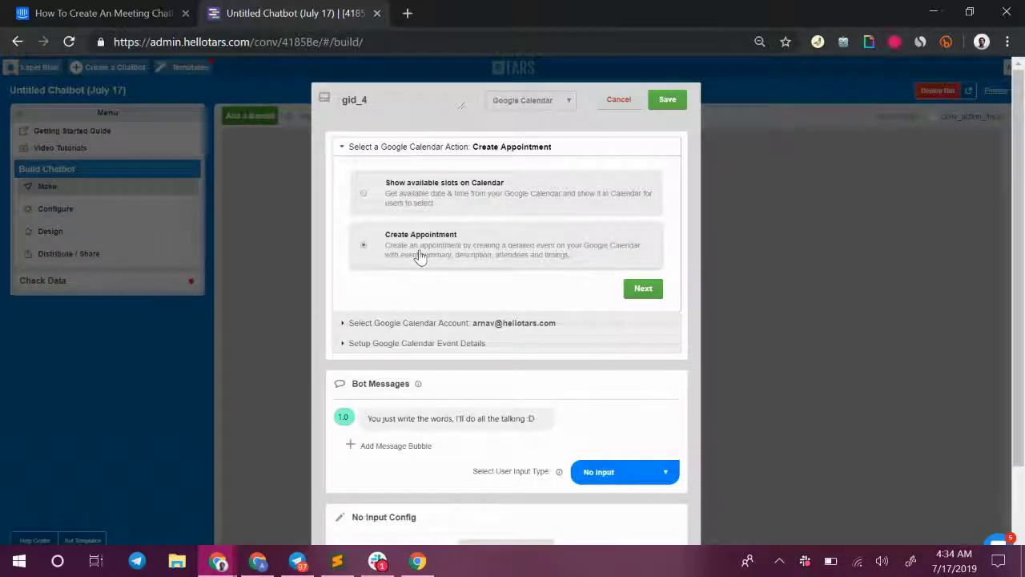
left_click(655, 288)
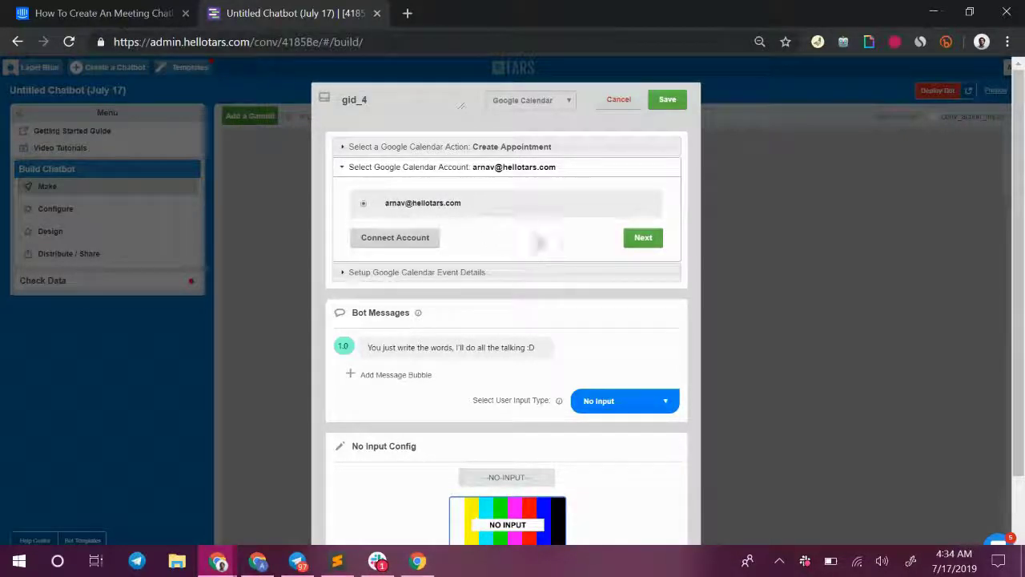
left_click(645, 239)
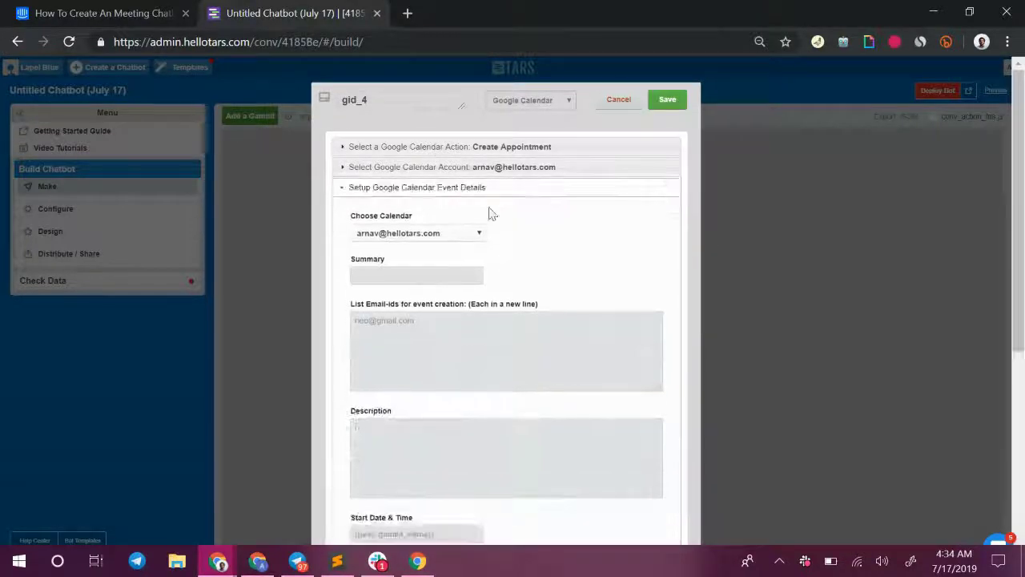
Set the calendar event's summary to "TARS Demo Call"
scroll(599, 337, "down", 1)
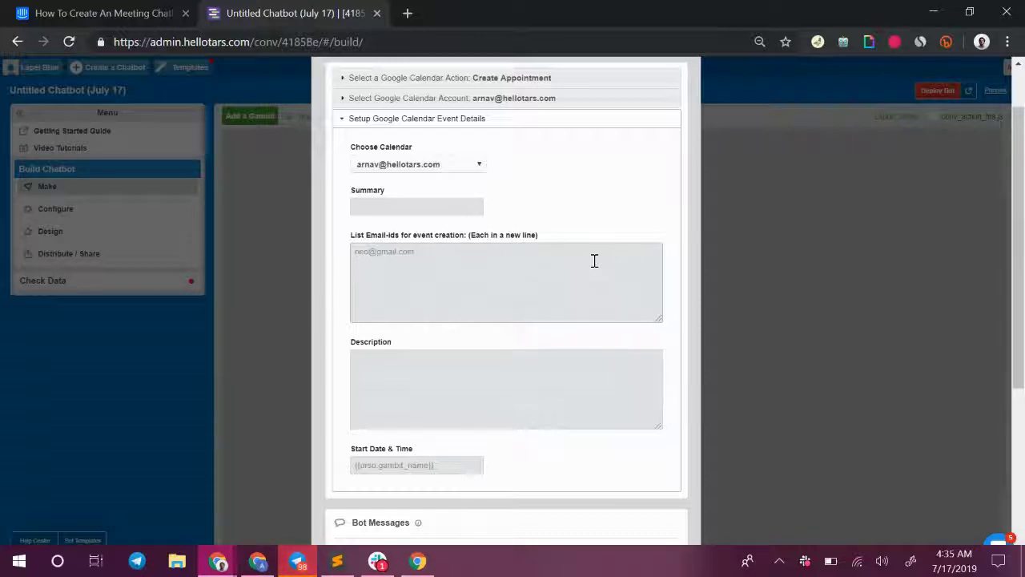
left_click(391, 210)
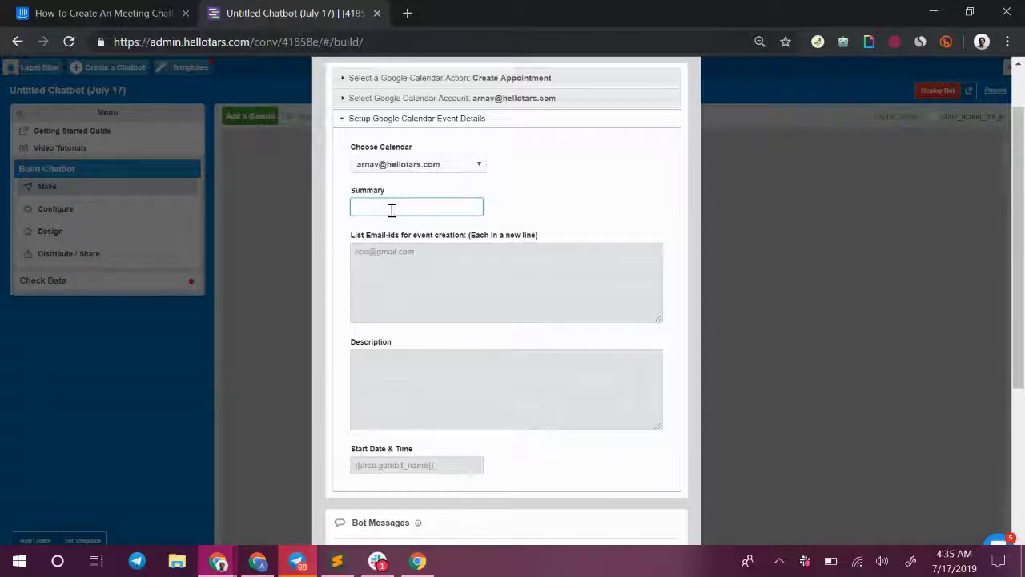
type("TARS D")
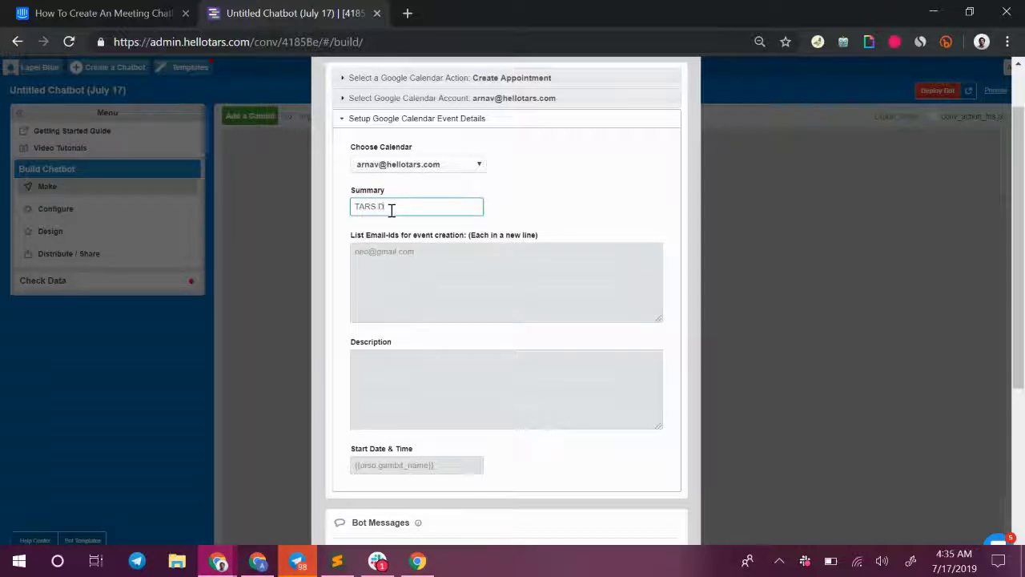
type("emo Call")
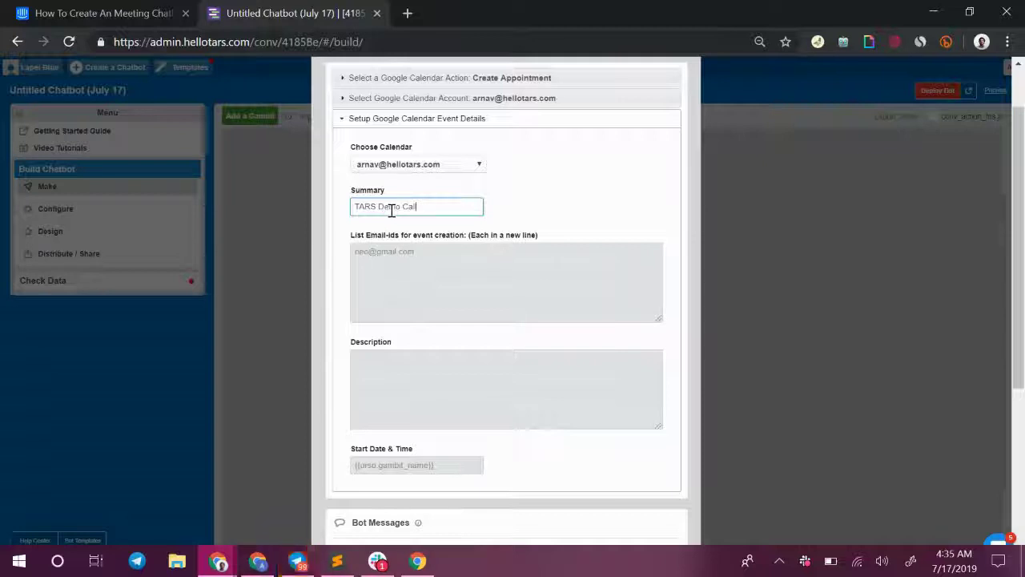
Enter the variable {{ursp.email}} in the calendar event's list of email IDs
left_click(426, 256)
scroll(440, 286, "down", 1)
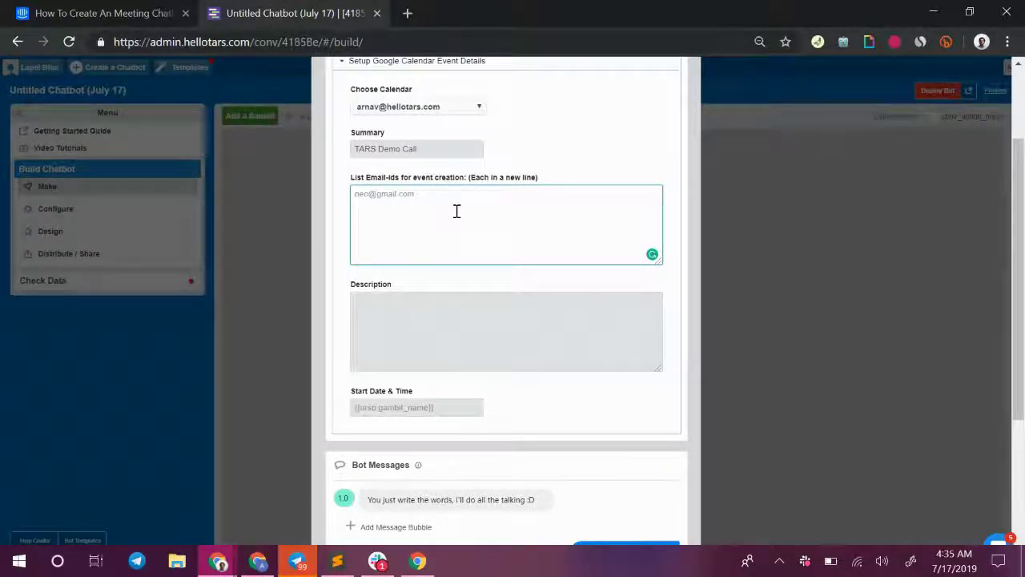
type("{{")
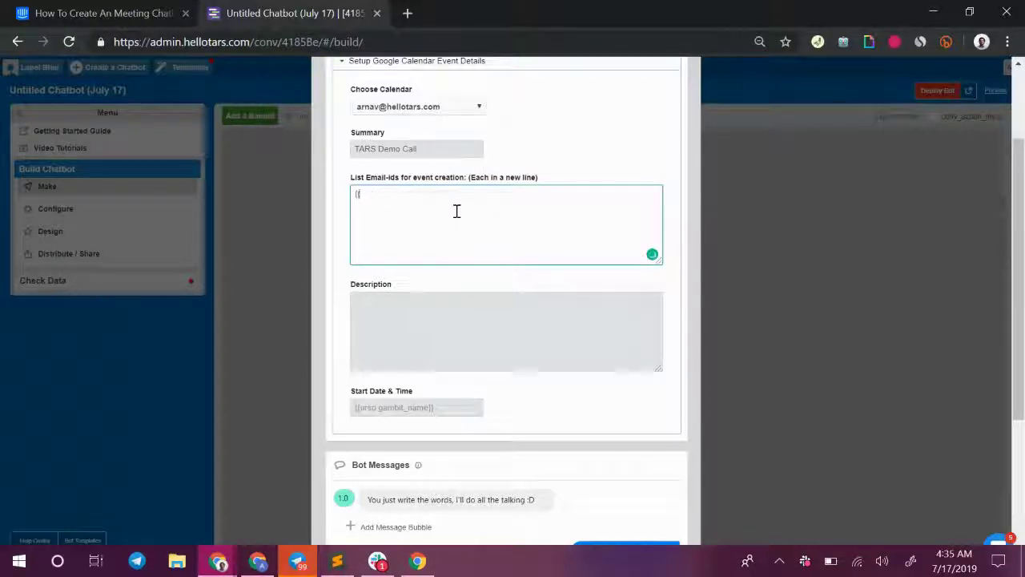
type("usep.i")
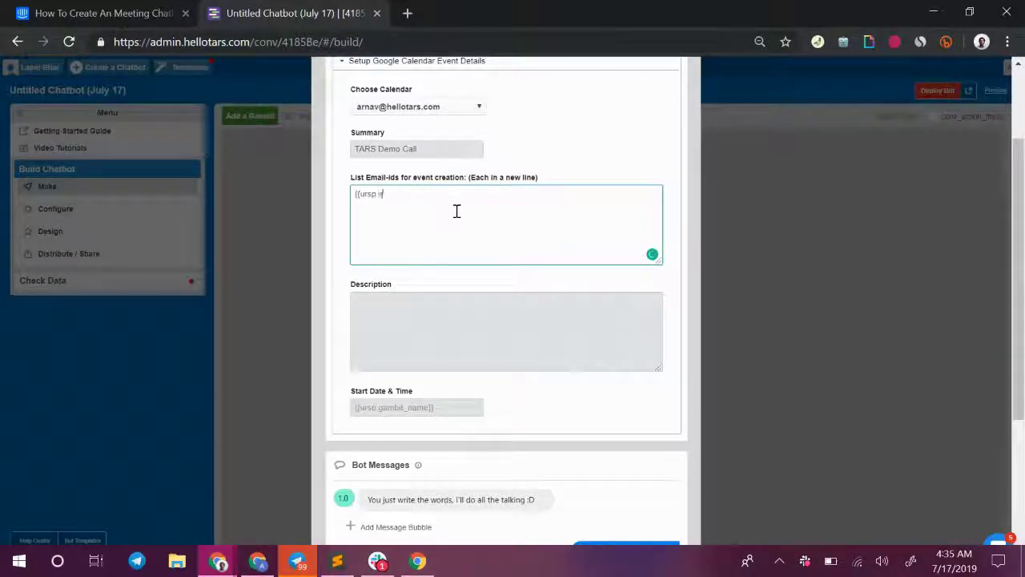
type("il")
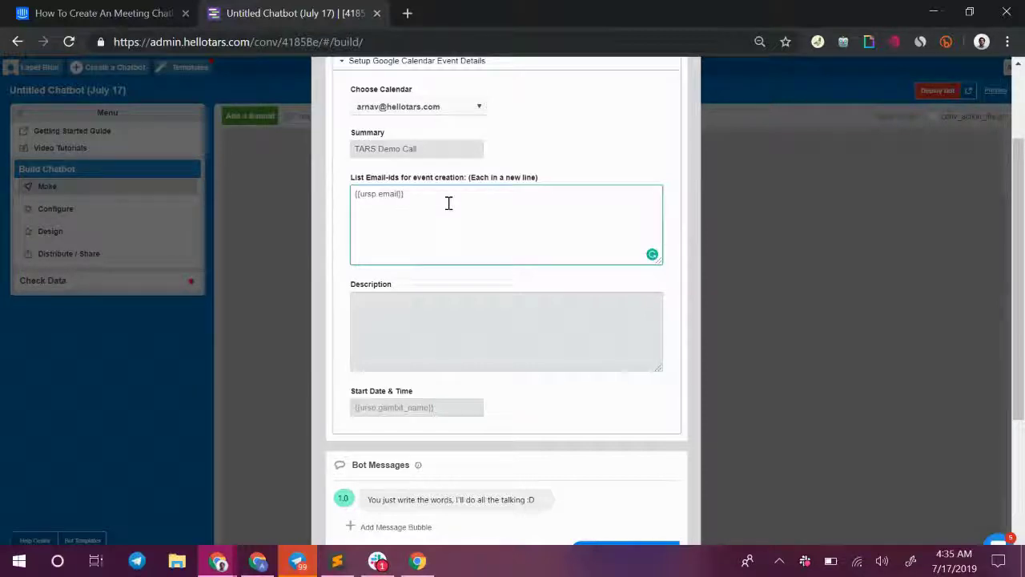
left_click_drag(448, 202, 318, 220)
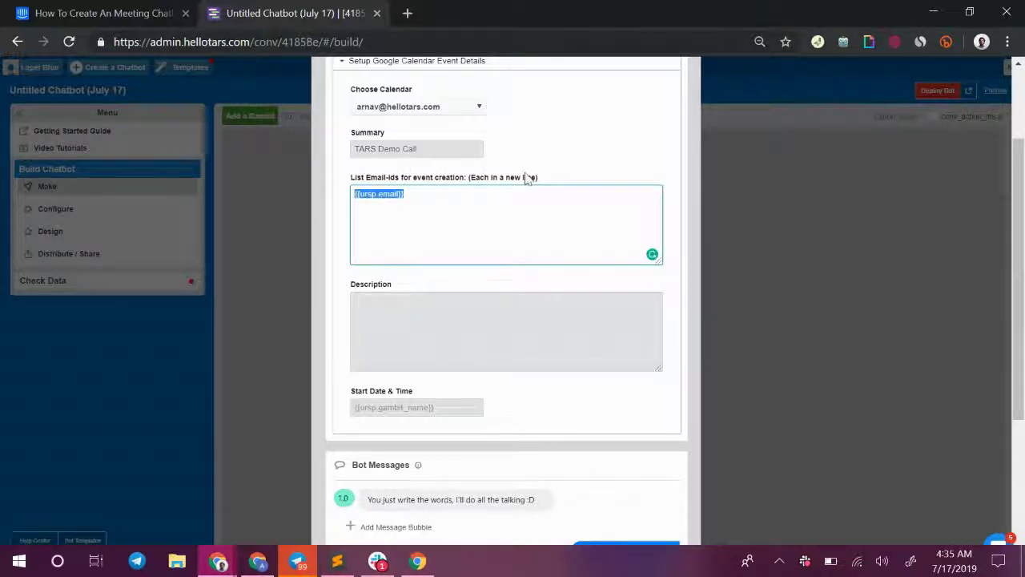
Set the calendar event's description to "A demonstration of TARS meeting chatbots"
left_click(512, 315)
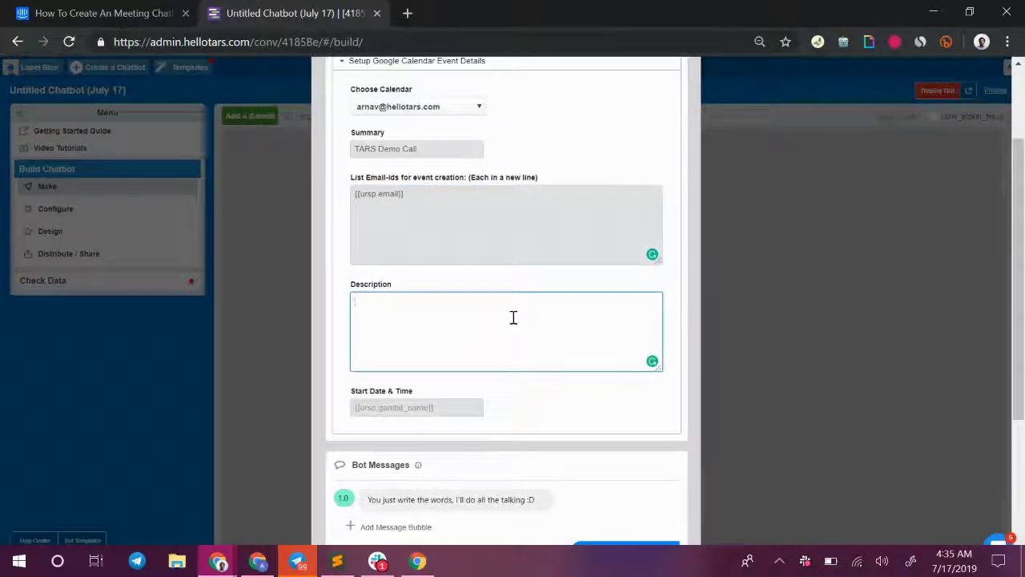
type("A demonst")
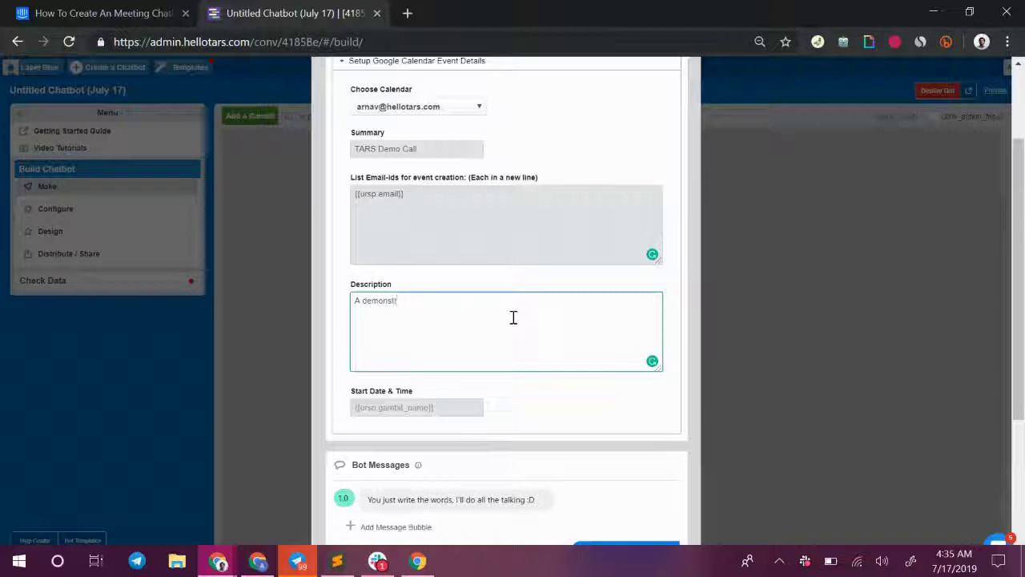
type("ration of TARS")
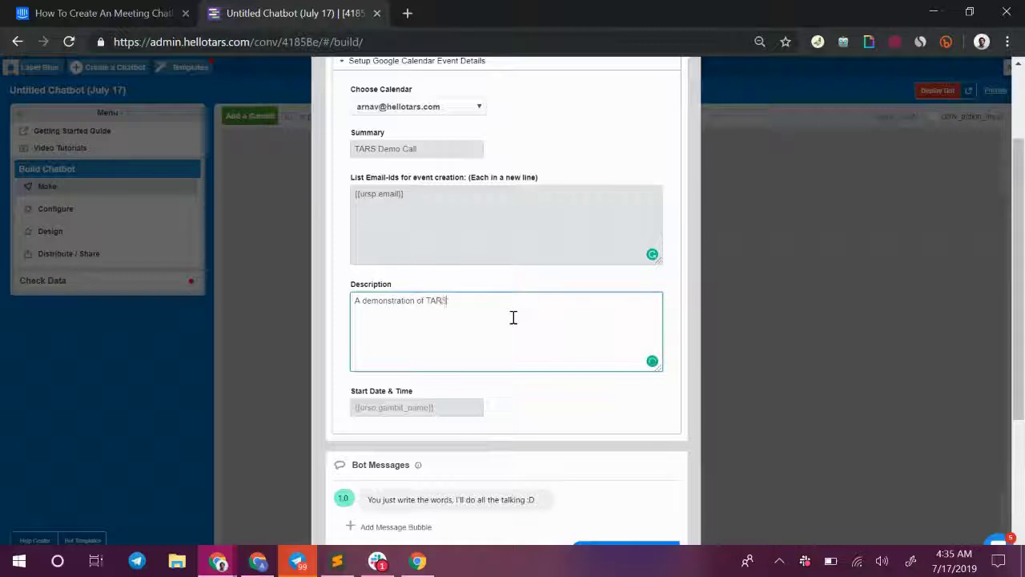
type(" meet")
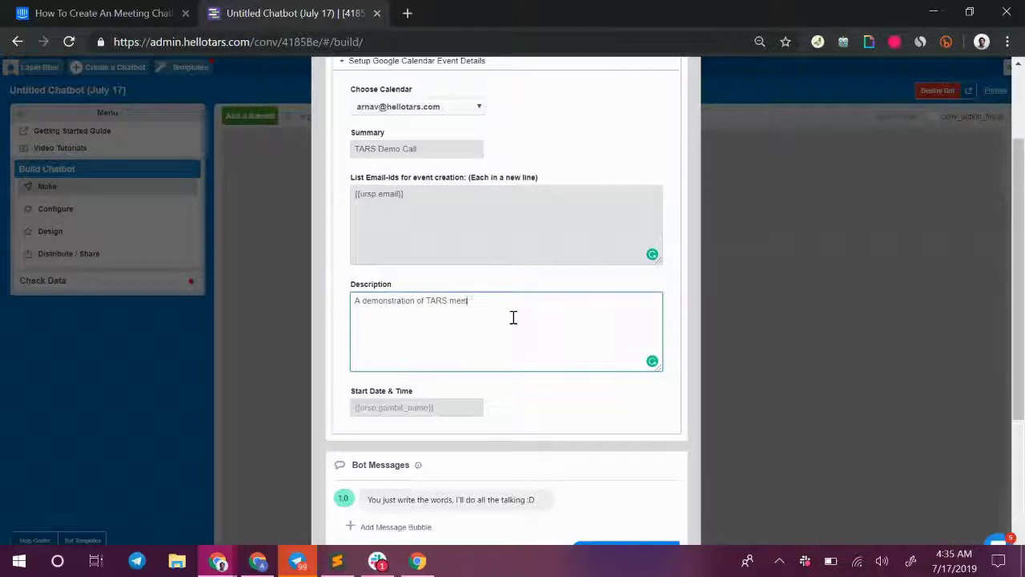
type("ing chatbots")
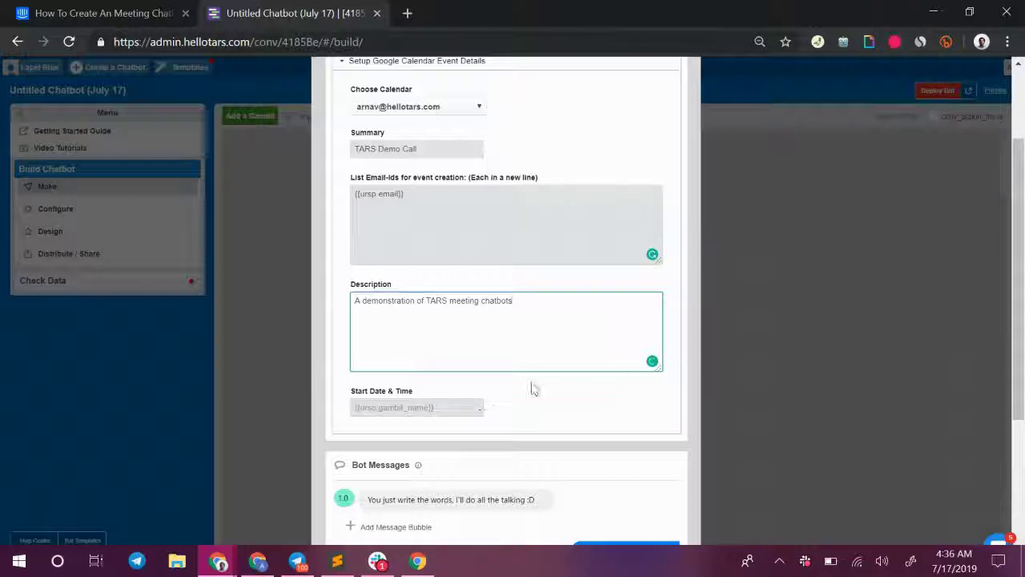
Enter the variable {{ursp.datetime}} as the calendar event's start date and time
left_click(431, 410)
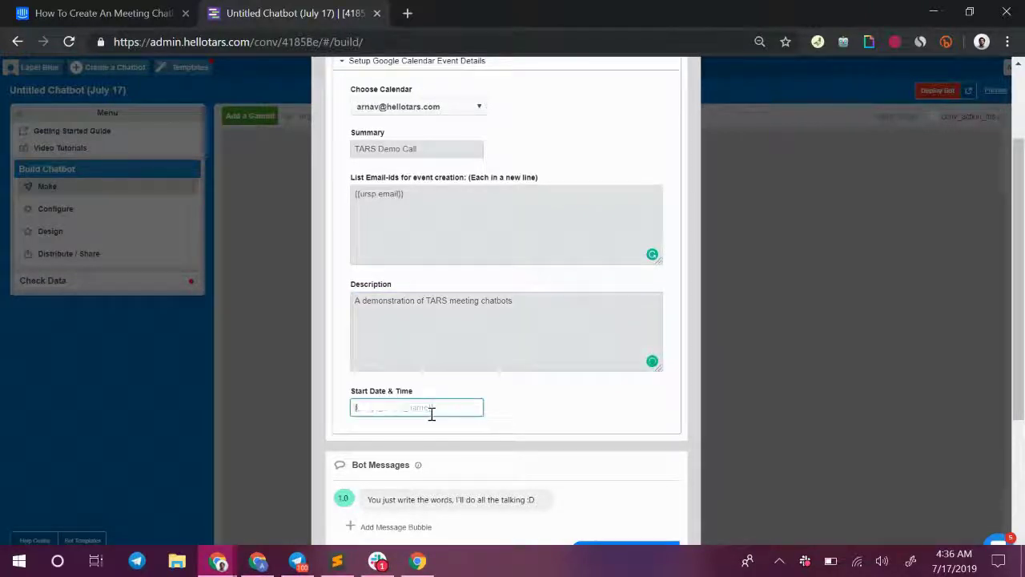
type("{{")
key("BackSpace")
key("BackSpace")
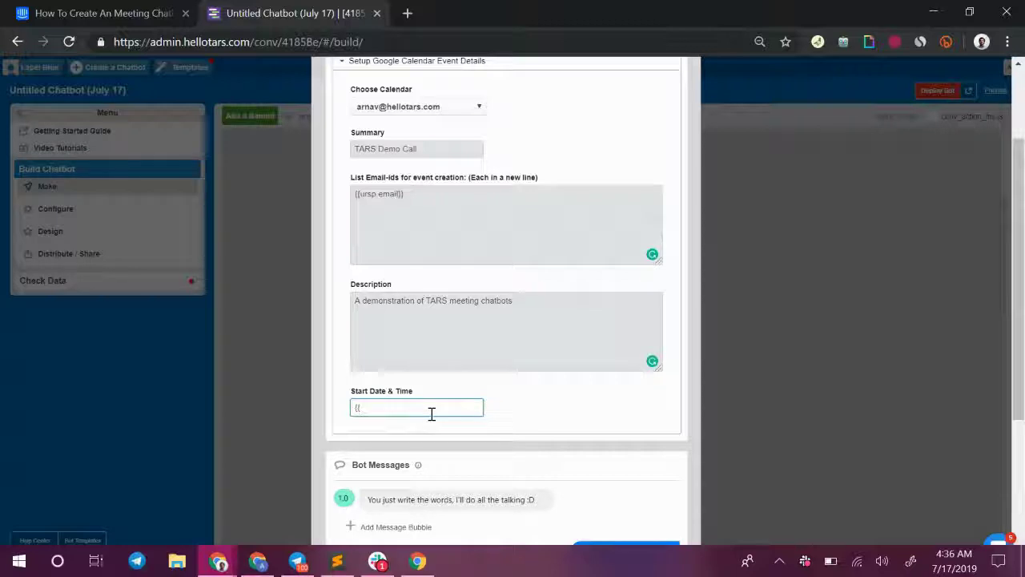
type("ursp.date")
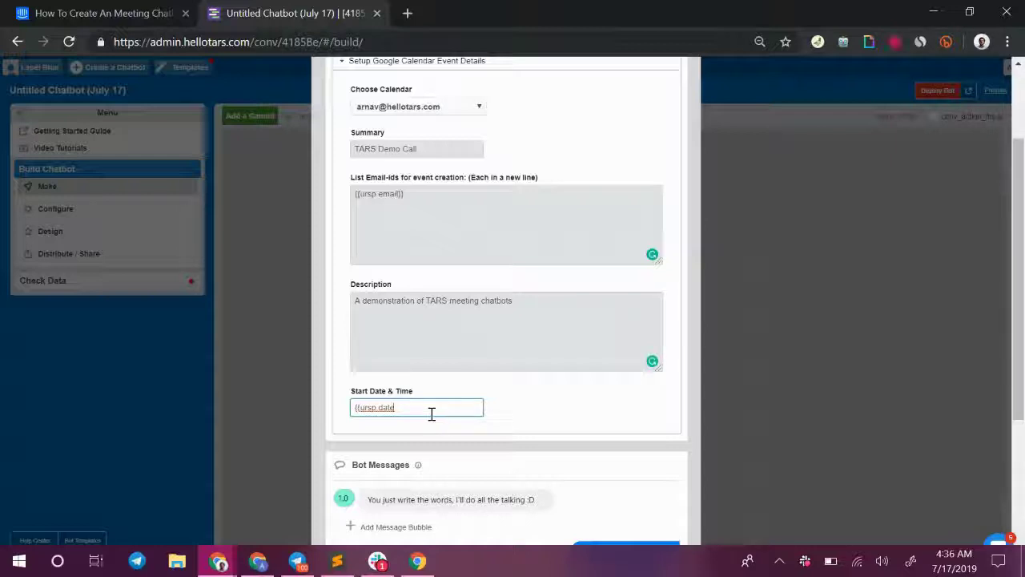
type("}}")
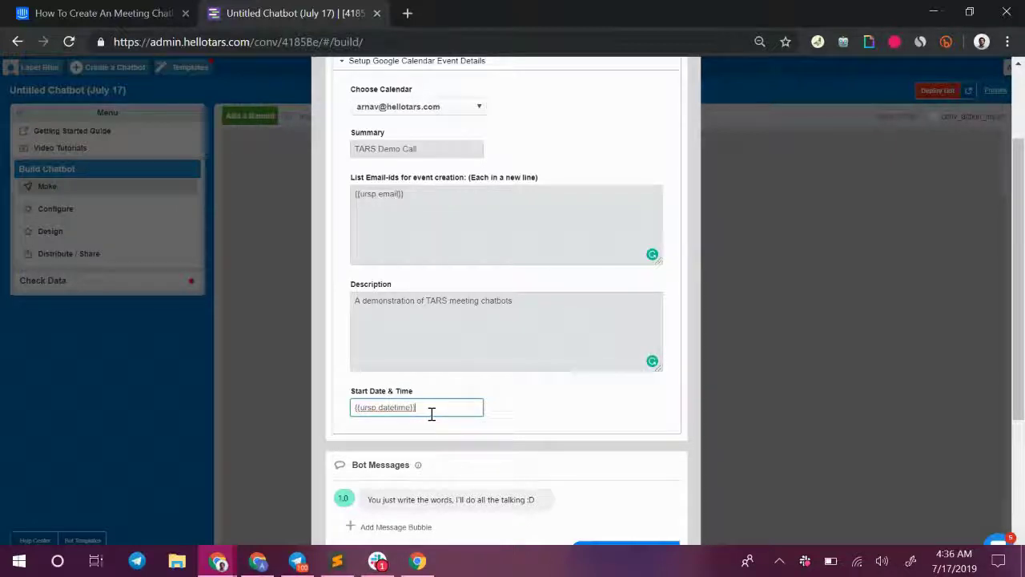
left_click_drag(431, 412, 336, 417)
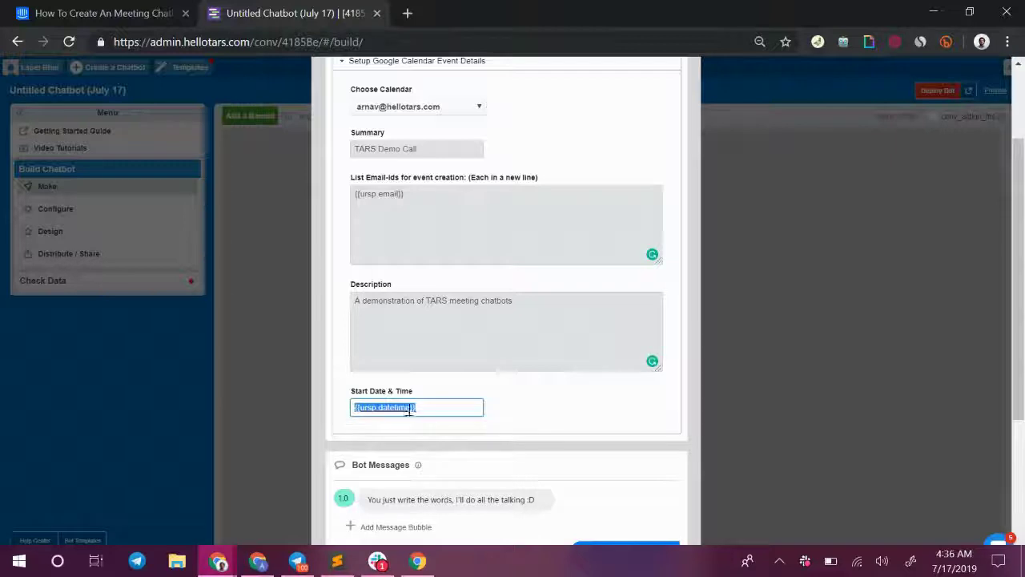
left_click(380, 406)
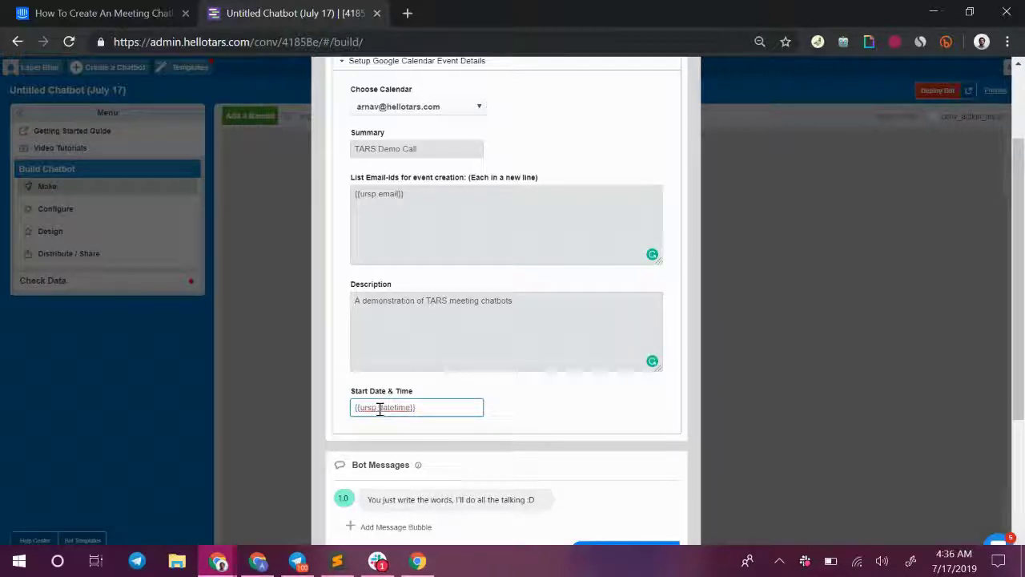
left_click_drag(380, 407, 417, 407)
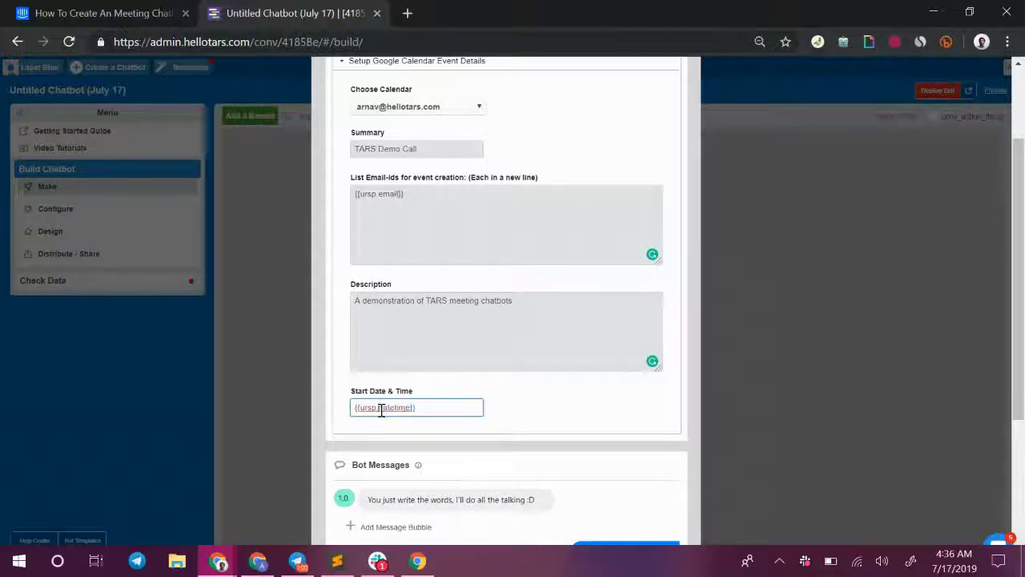
left_click_drag(381, 409, 423, 401)
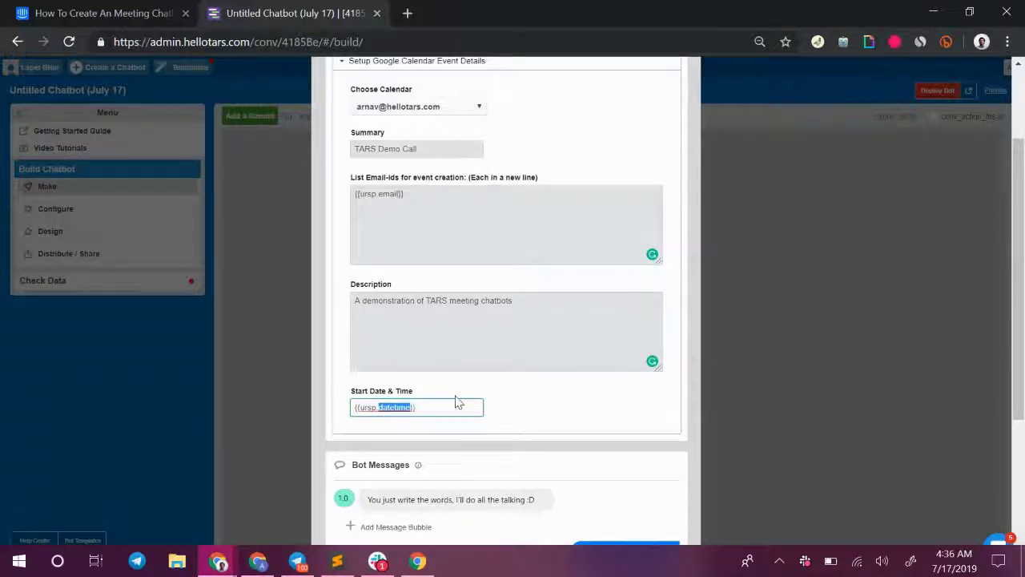
Replace the bot message with "Thanks! Your meeting has been scheduled" and set the user input type to Auto Page Redirection
scroll(550, 462, "down", 1)
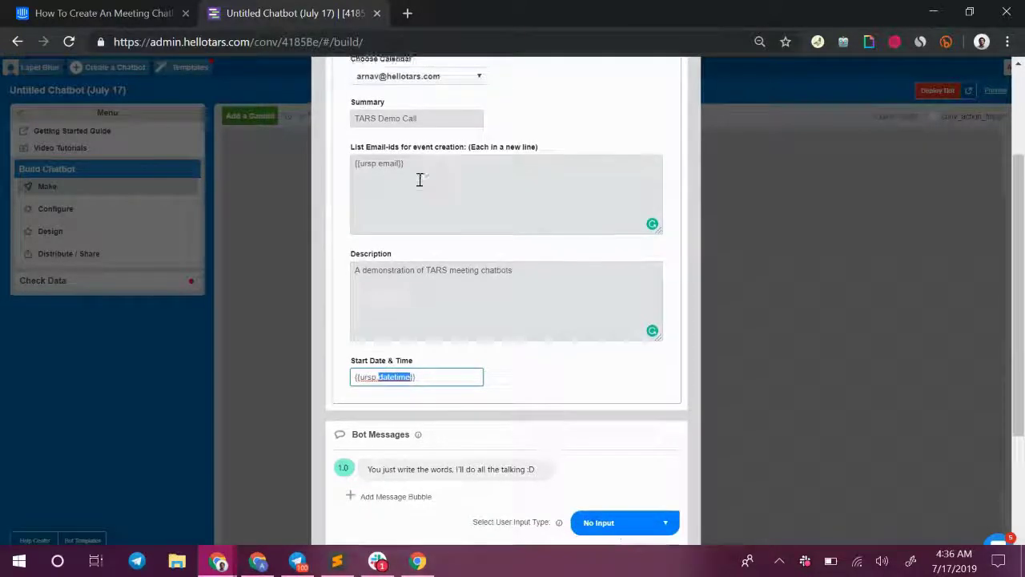
double_click(473, 470)
key("ctrl+a")
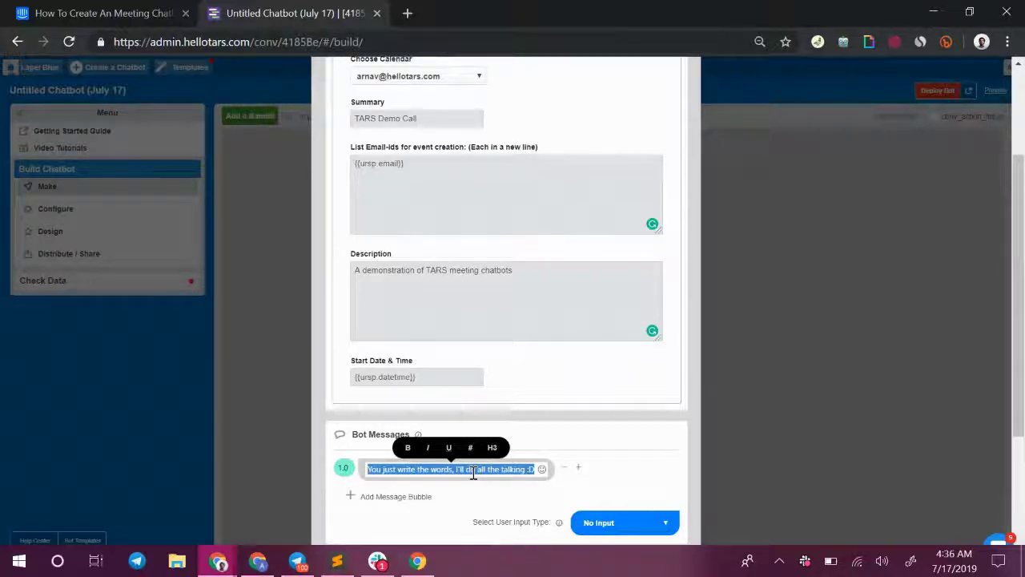
type("Thanks")
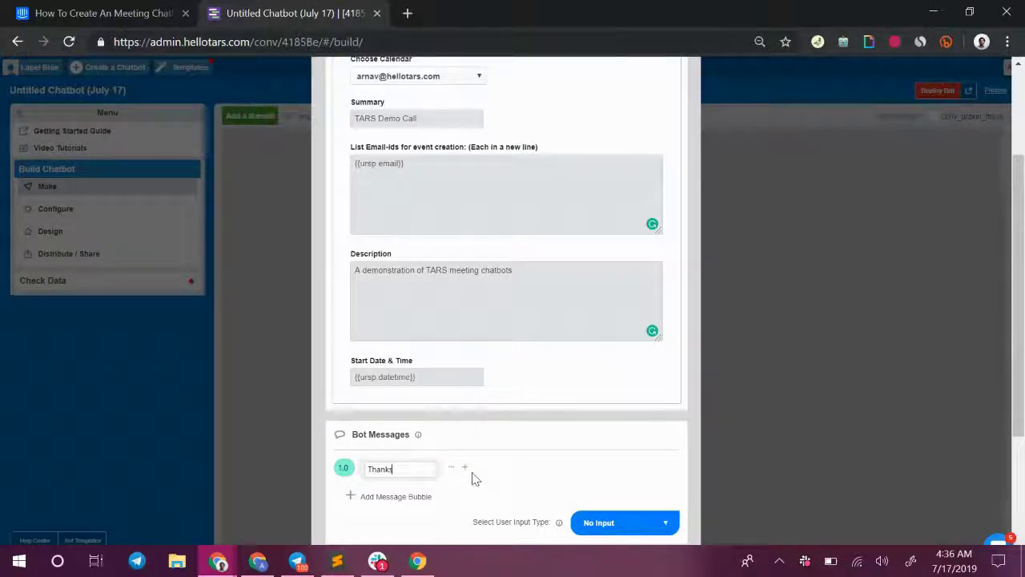
type(" your meeting has been s")
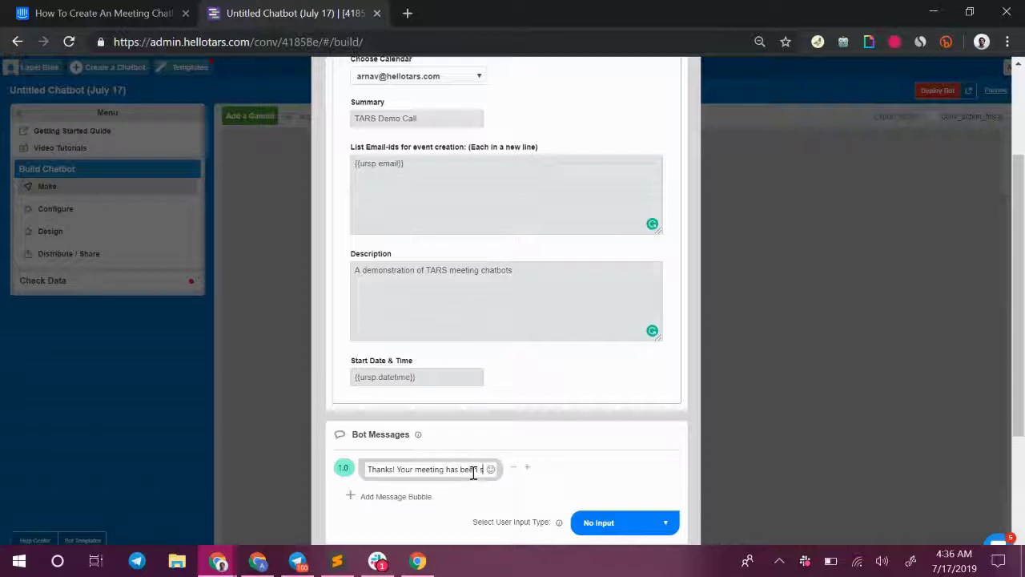
type("cheddu")
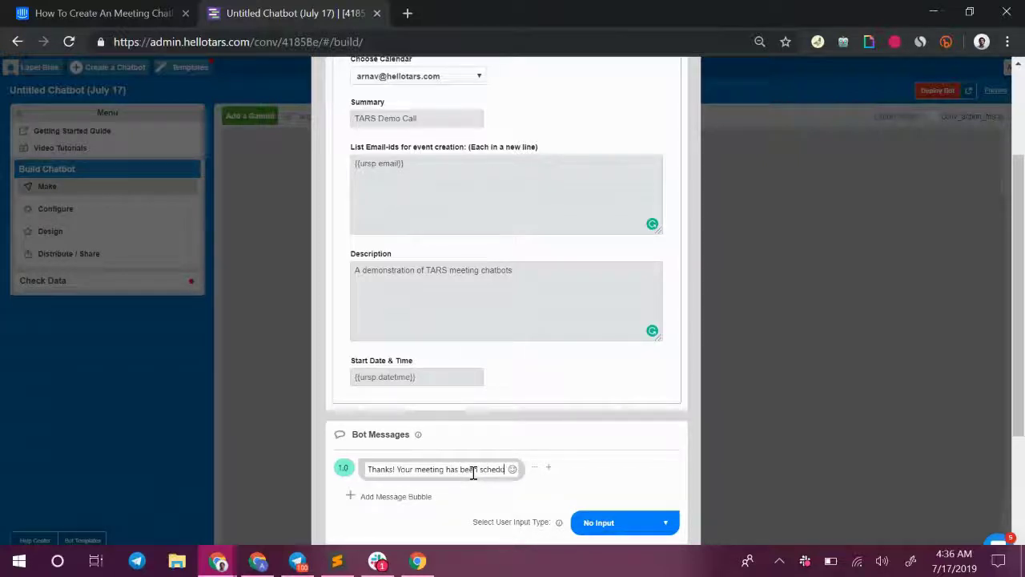
type("led")
left_click(658, 434)
scroll(658, 434, "down", 3)
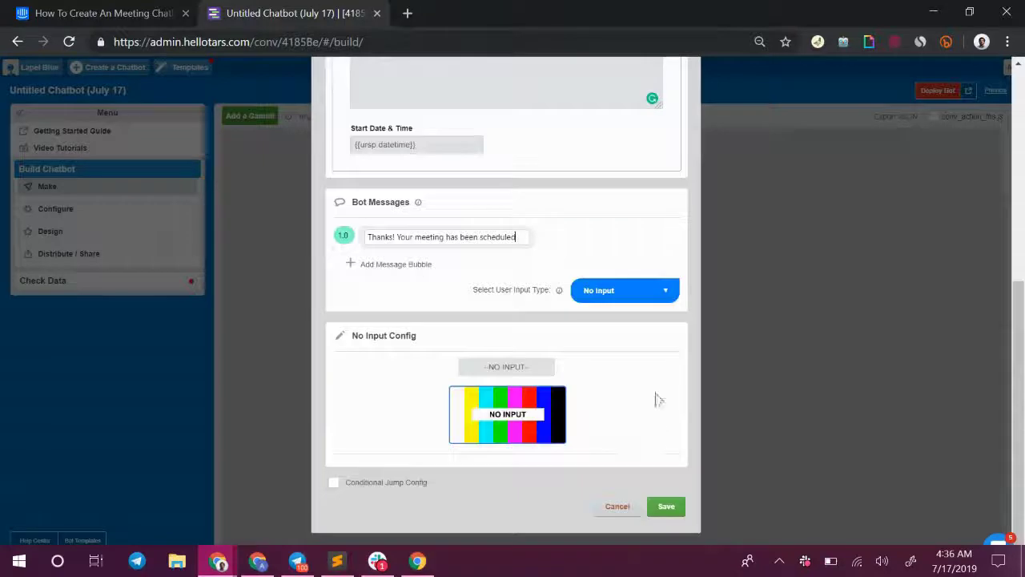
left_click(643, 290)
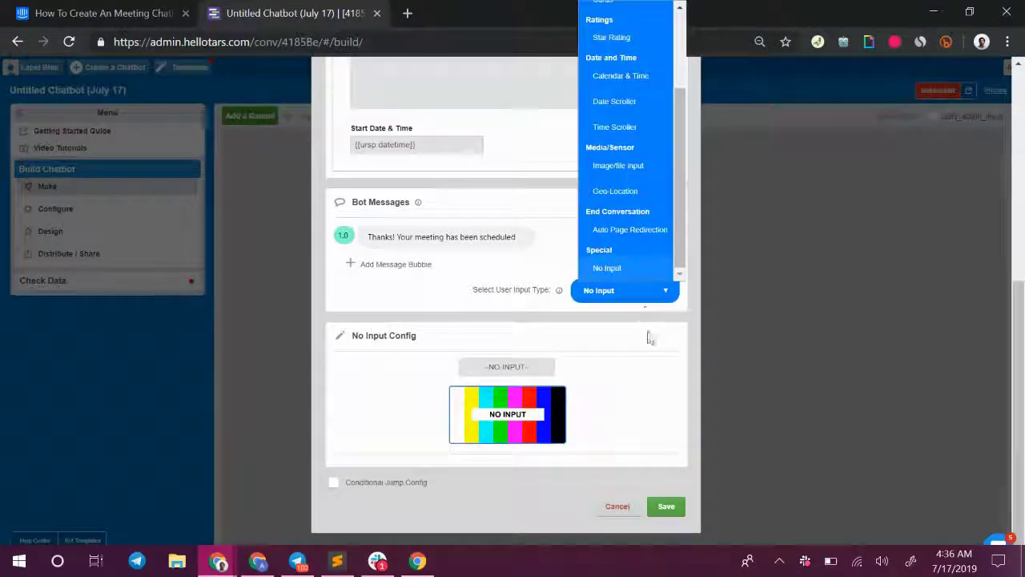
left_click(639, 229)
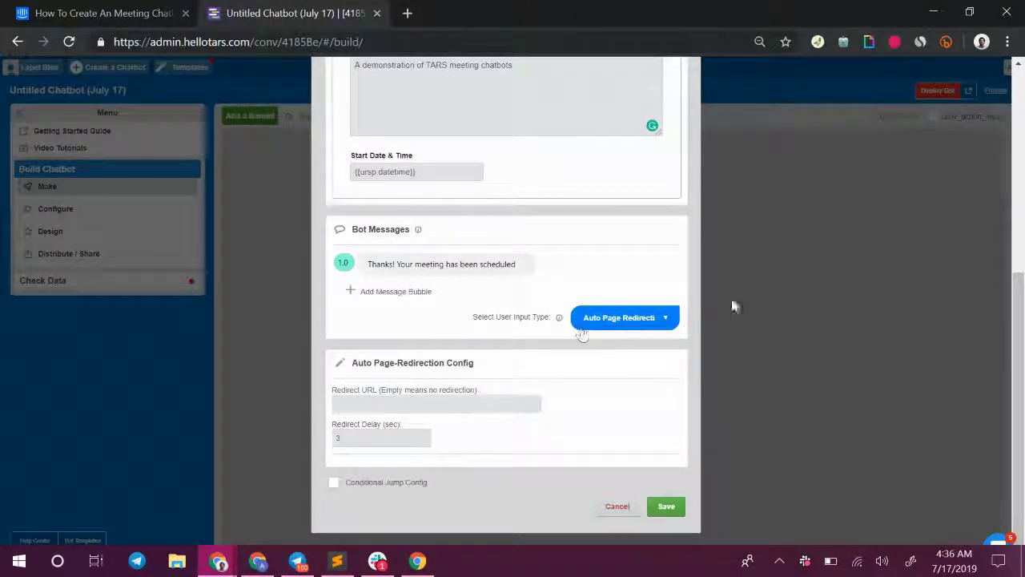
Rename gid_4 as "end" and save the gambit
scroll(640, 400, "up", 5)
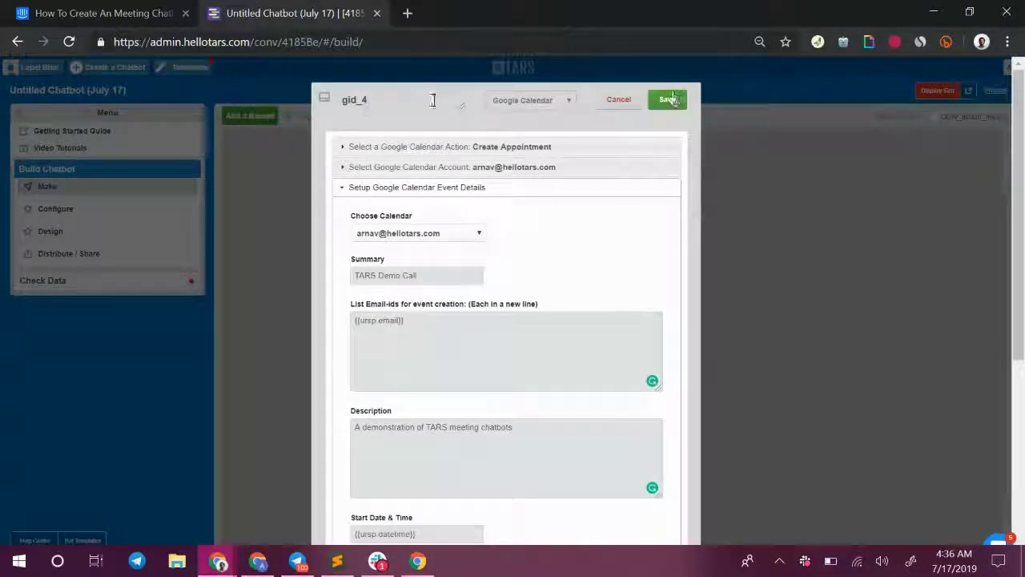
left_click(426, 103)
type("end")
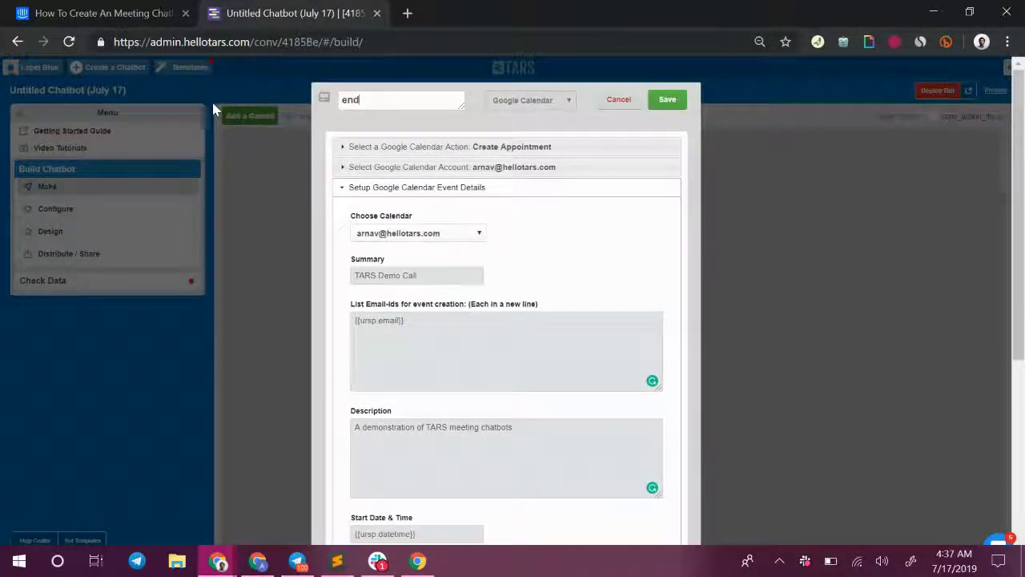
left_click(667, 101)
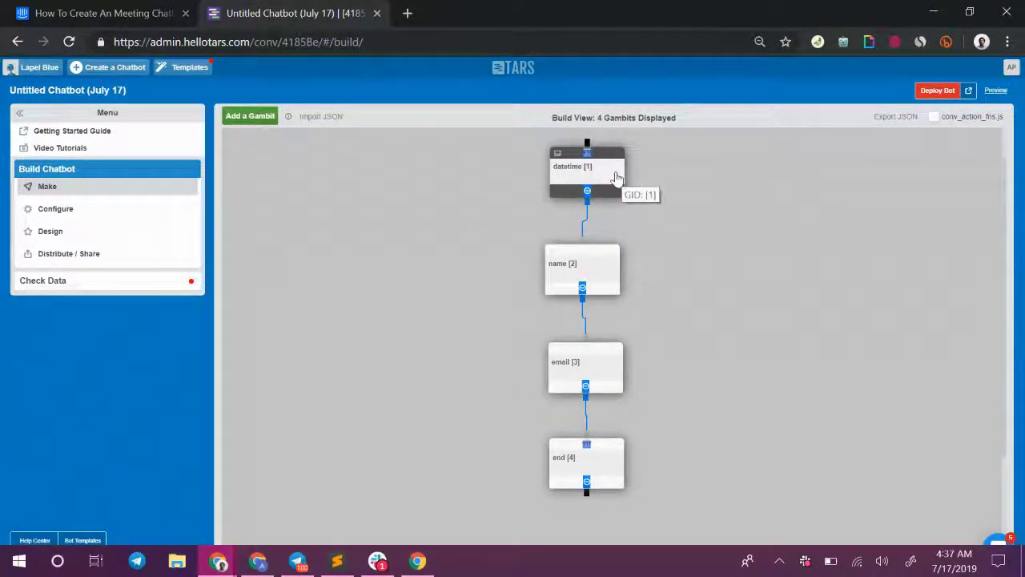
Review the settings of the datetime, name, email and end gambits one after another
left_click(615, 177)
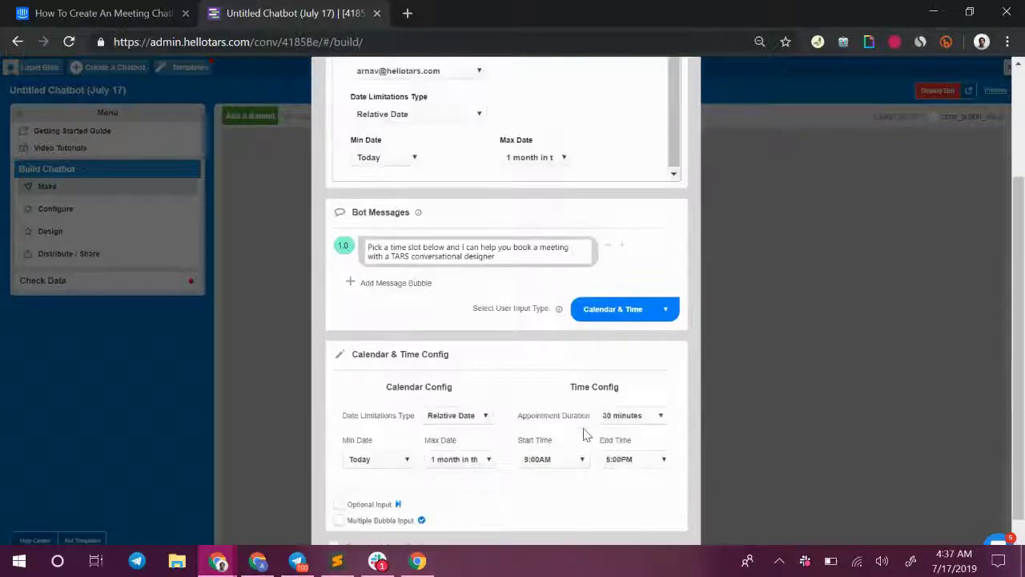
scroll(497, 416, "down", 3)
scroll(624, 343, "up", 2)
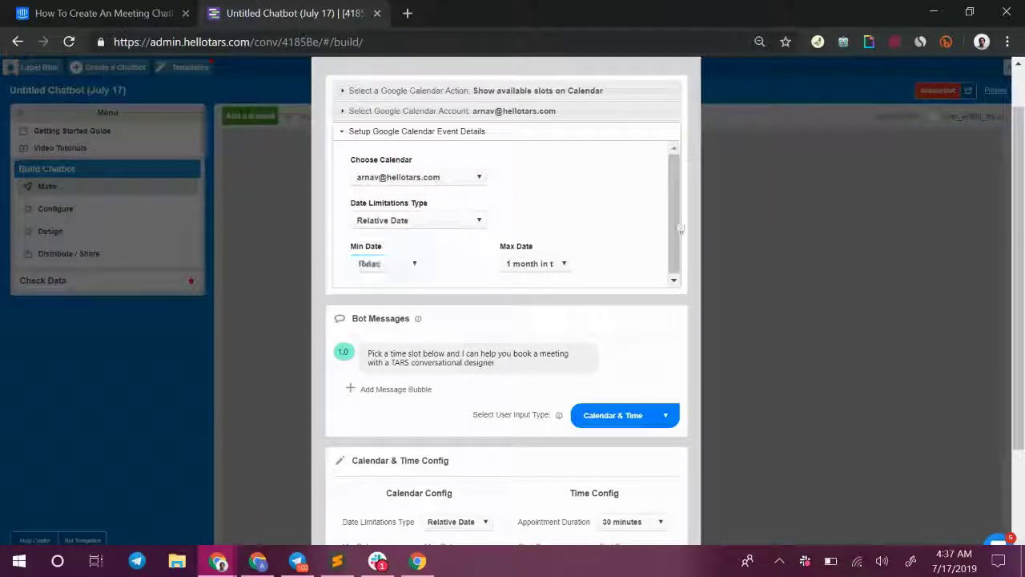
scroll(620, 208, "up", 1)
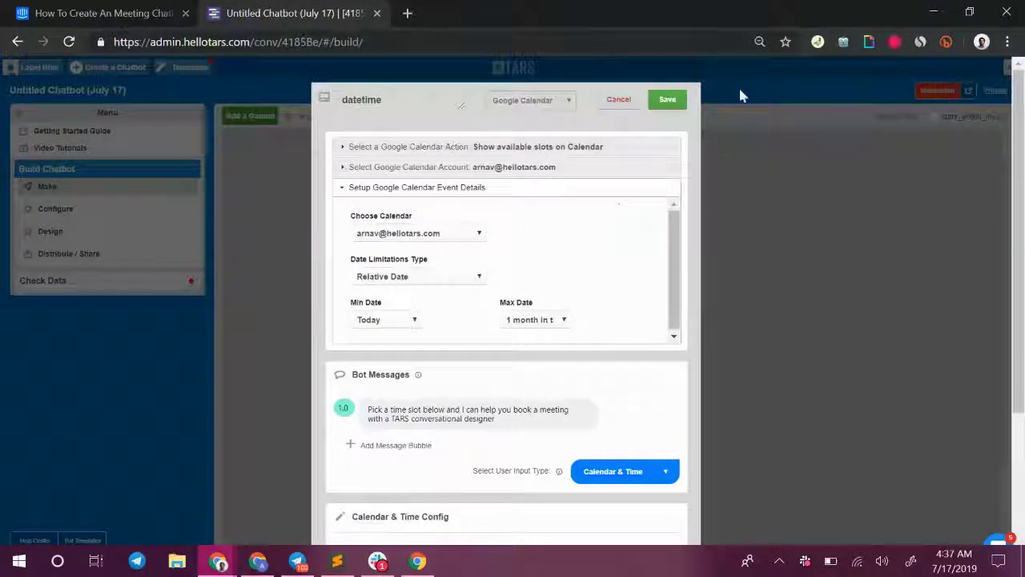
left_click(670, 99)
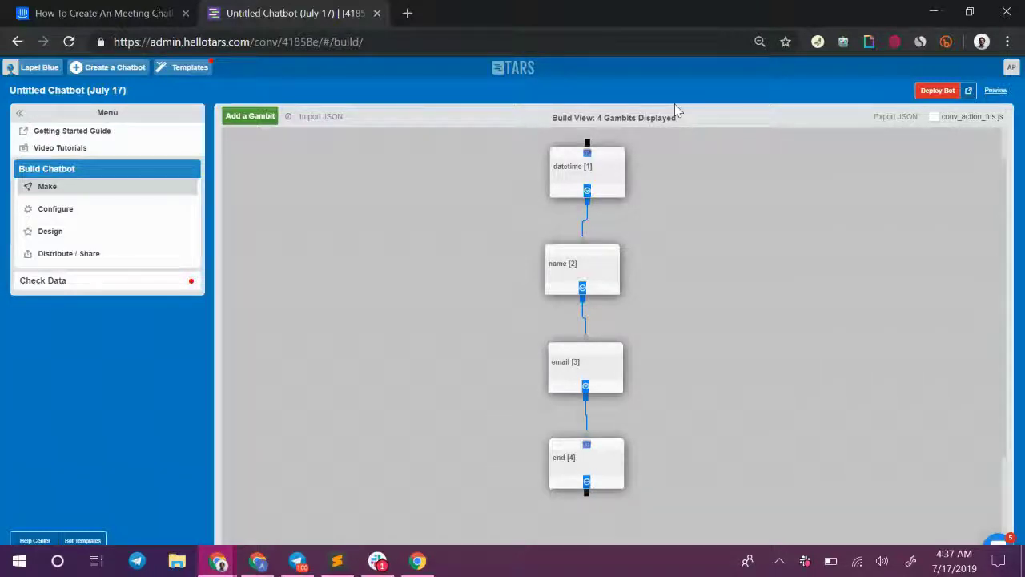
left_click(596, 261)
left_click(620, 102)
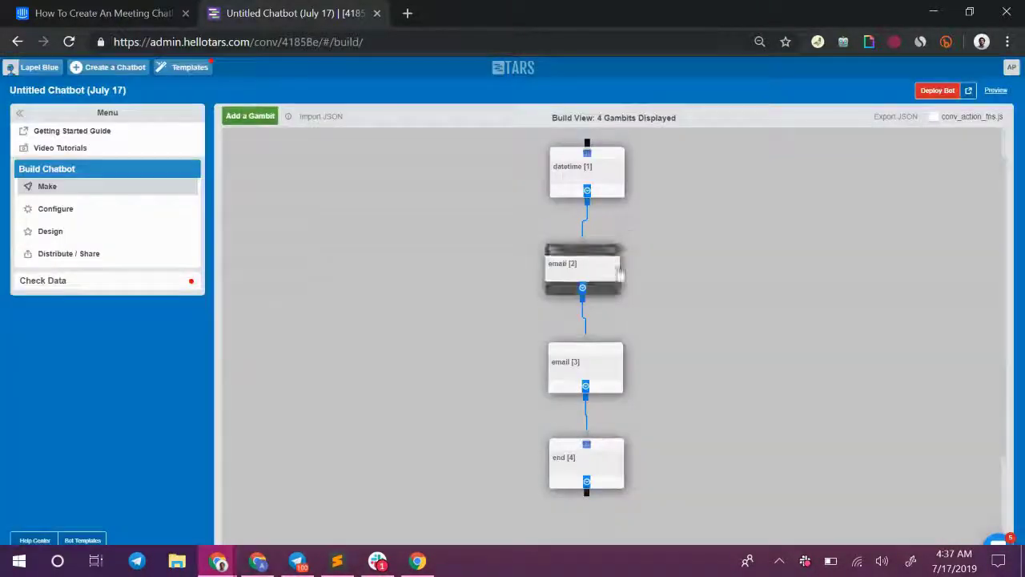
left_click(599, 374)
left_click(621, 101)
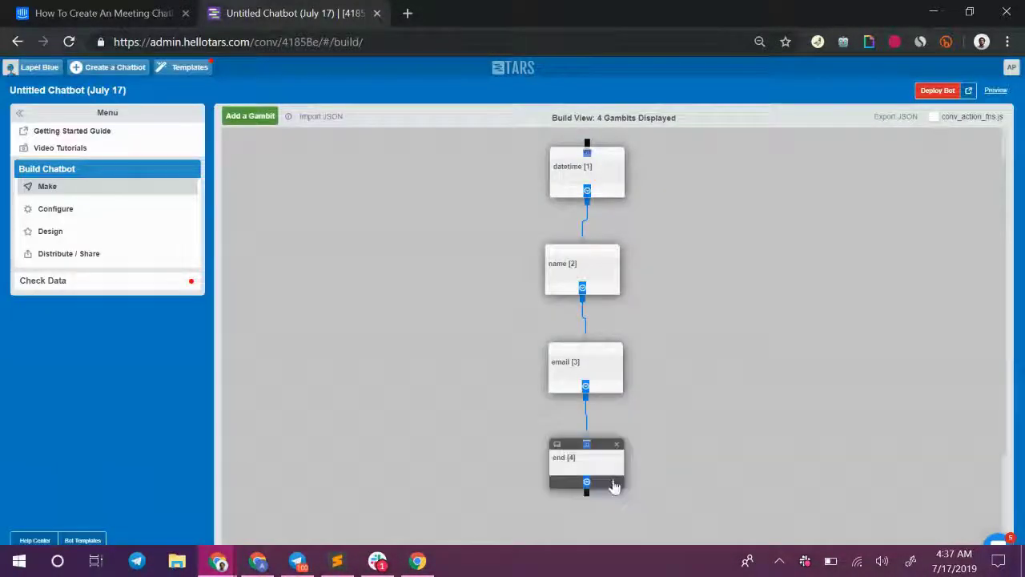
left_click(609, 478)
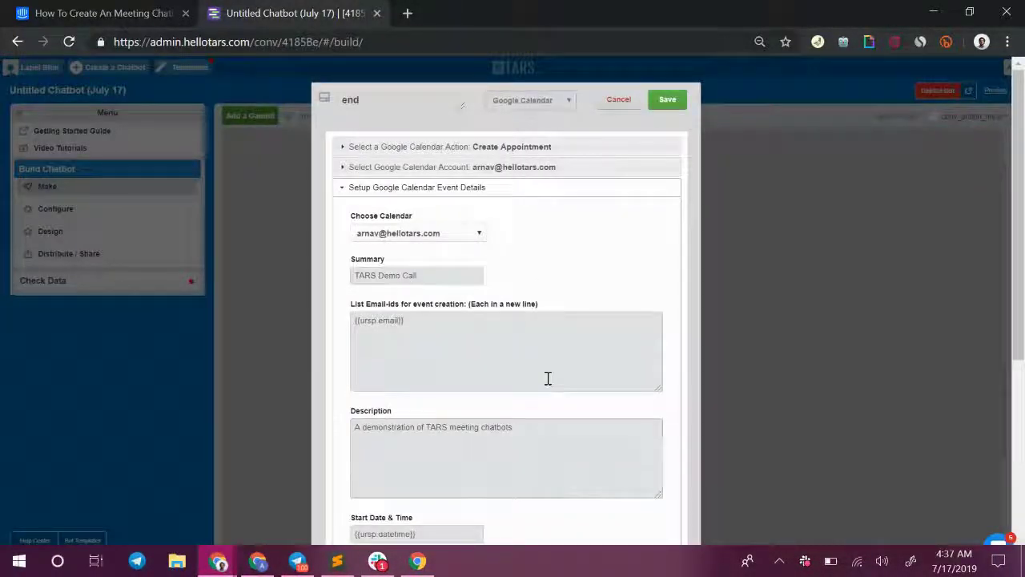
scroll(547, 377, "down", 3)
scroll(547, 377, "up", 3)
left_click(669, 99)
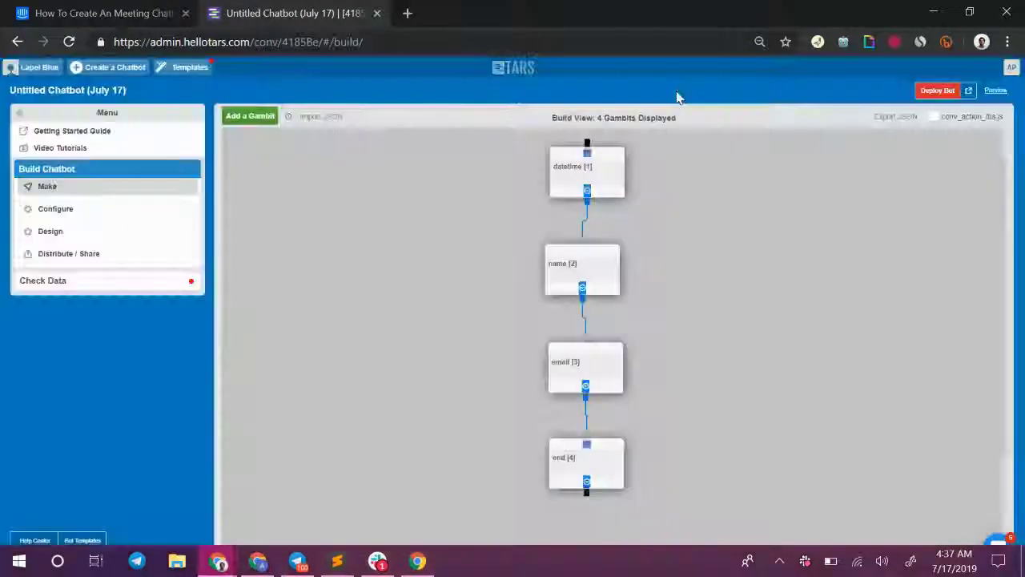
Deploy the bot and open its preview
left_click(950, 93)
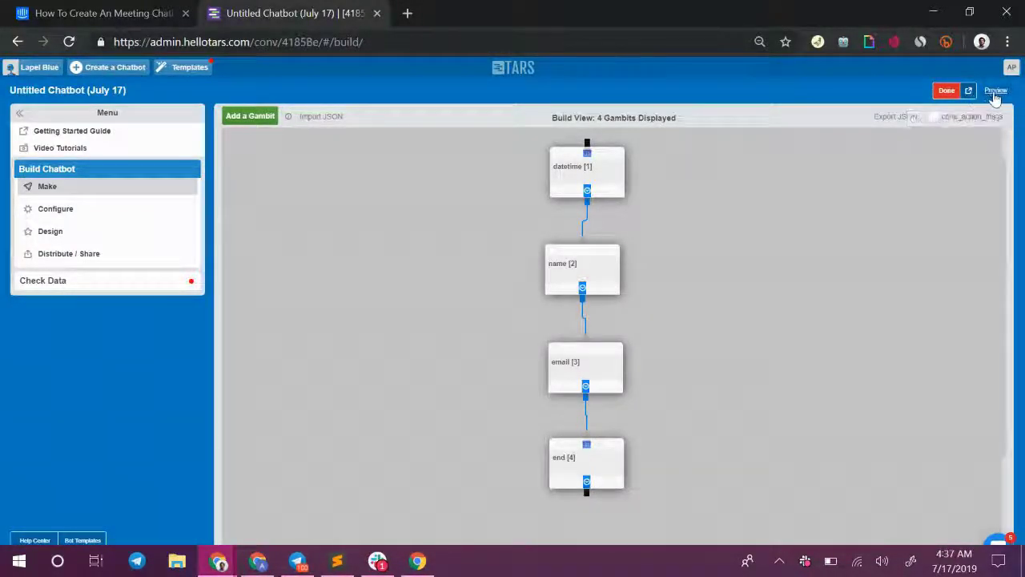
left_click(966, 96)
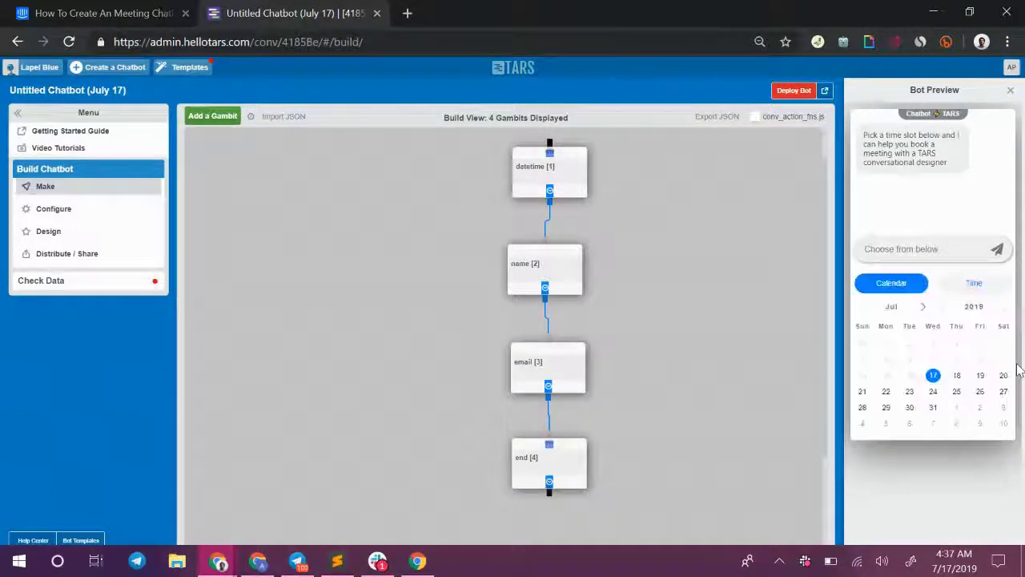
Test the bot in the preview by submitting the 18-Jul-2019 1:30 PM slot, and close the preview
left_click(956, 375)
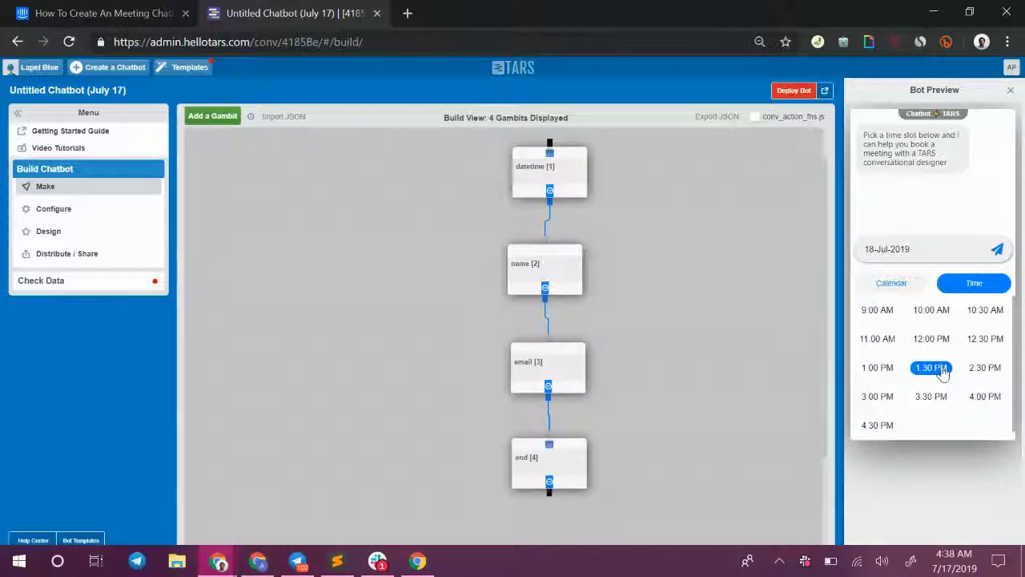
left_click(931, 367)
left_click(997, 249)
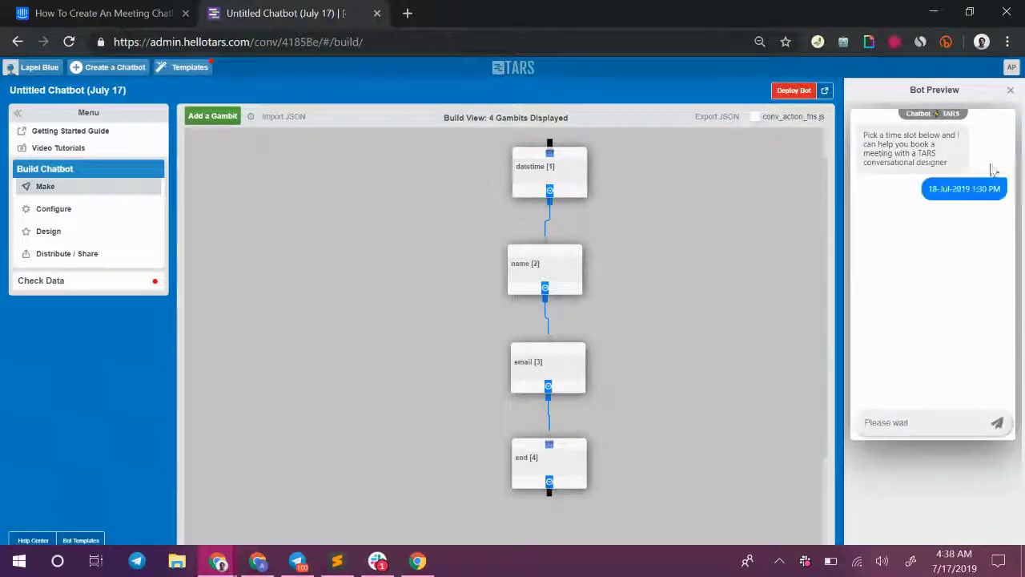
left_click(1011, 91)
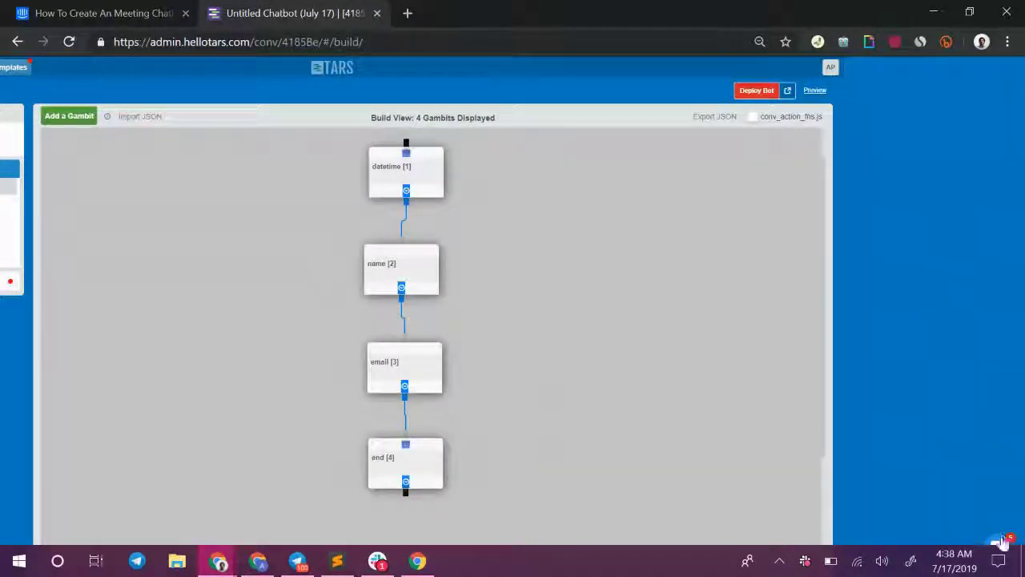
Open the support chat messenger
left_click(1001, 542)
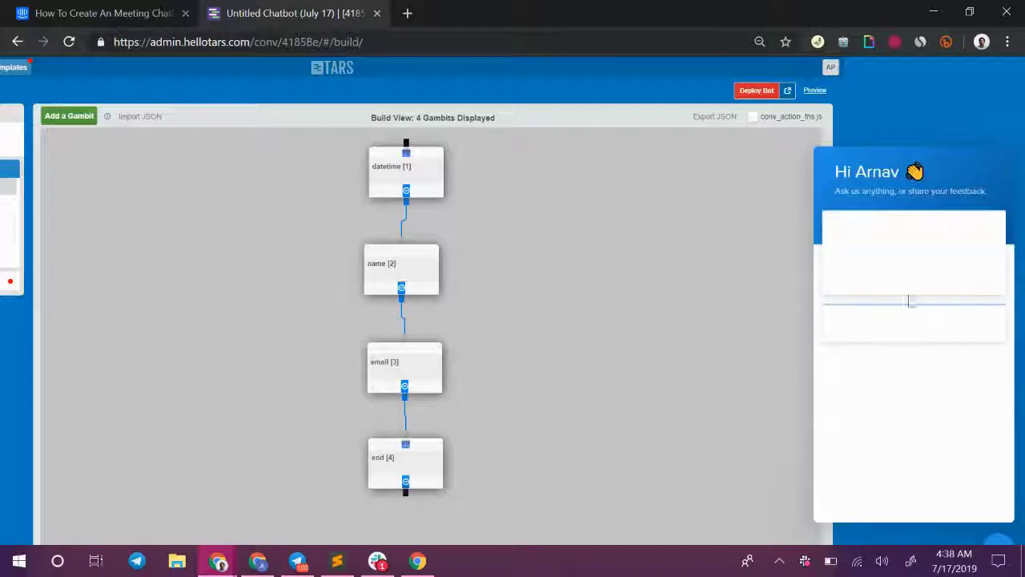